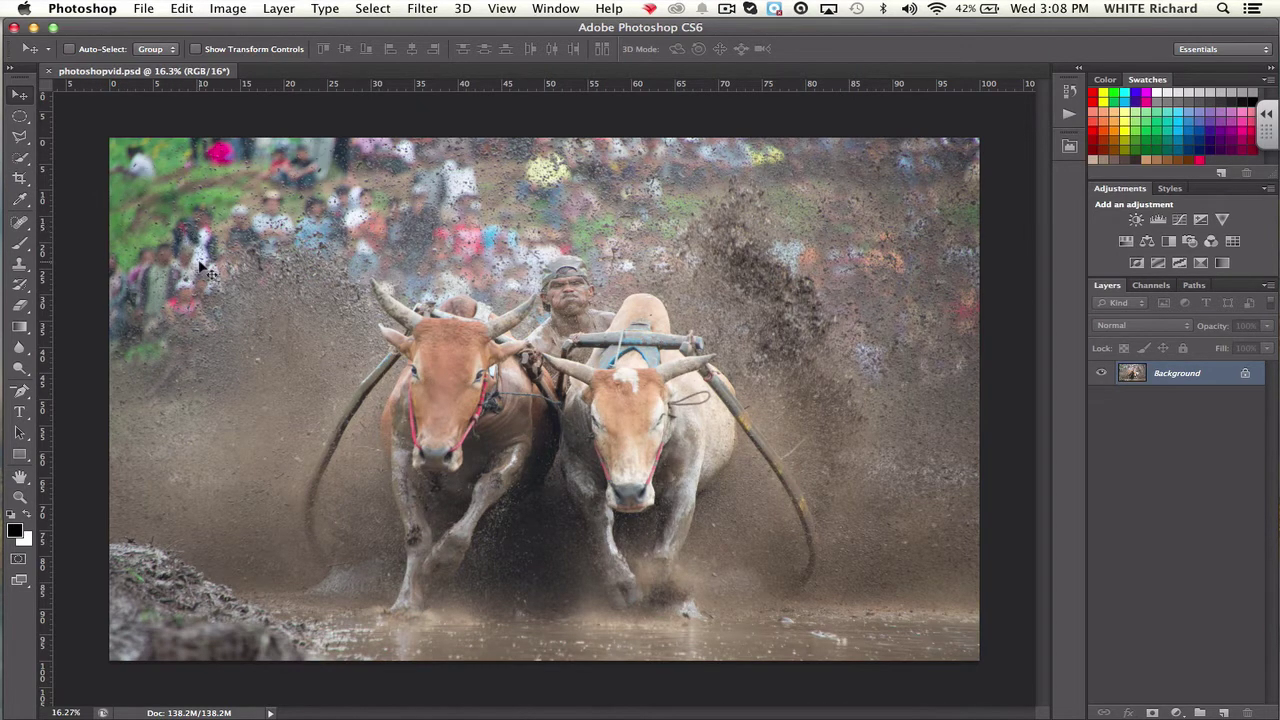
left_click(24, 178)
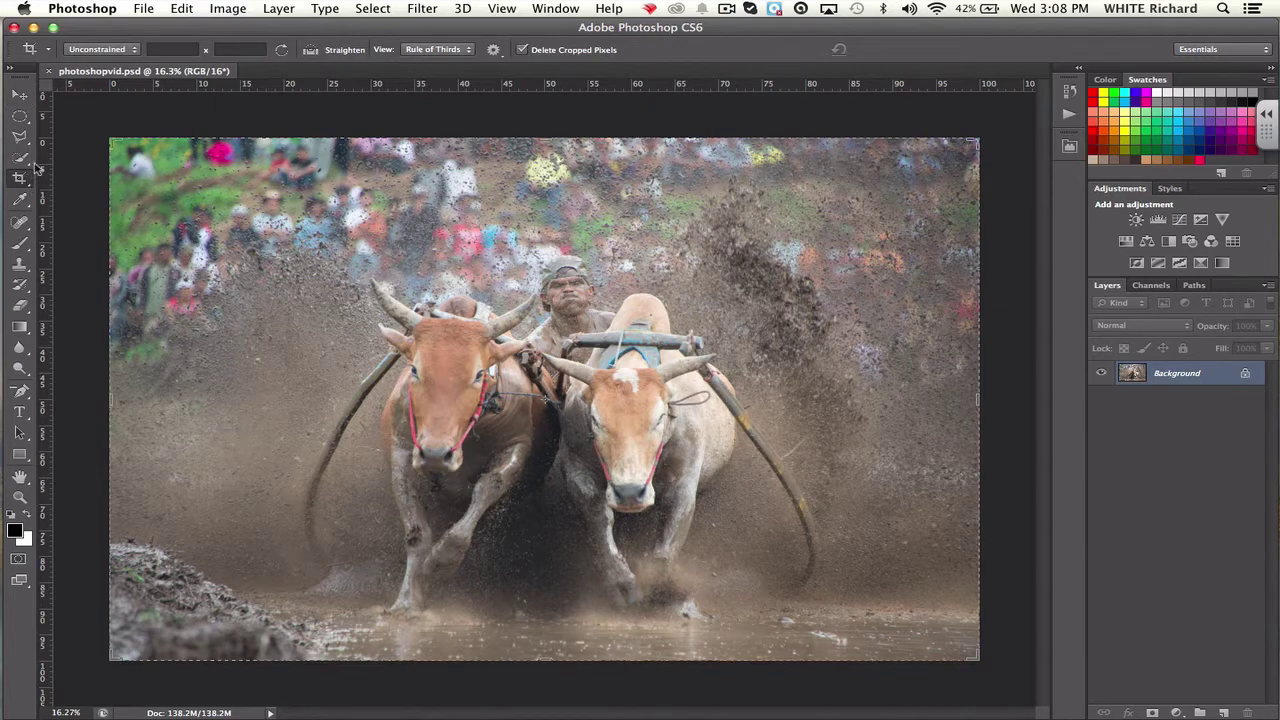
mouse_move(112, 141)
left_mouse_down()
mouse_move(160, 125)
mouse_move(190, 185)
mouse_move(110, 140)
left_mouse_up()
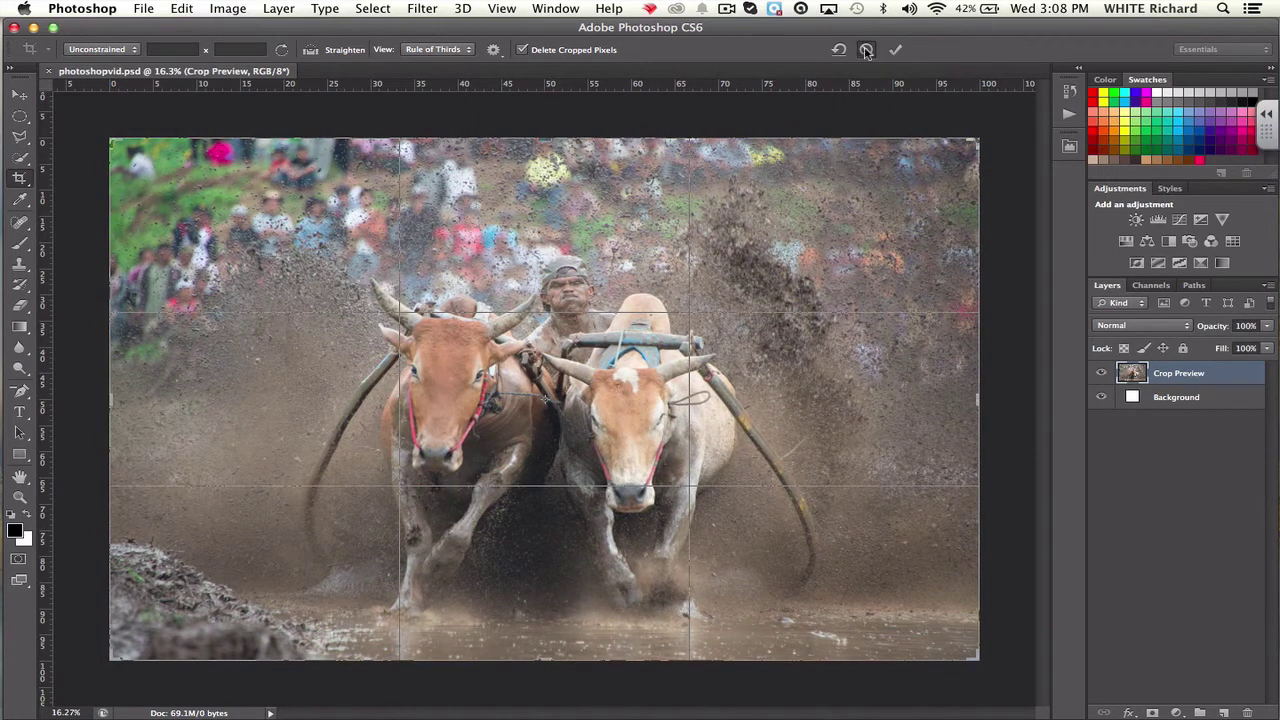
left_click(866, 49)
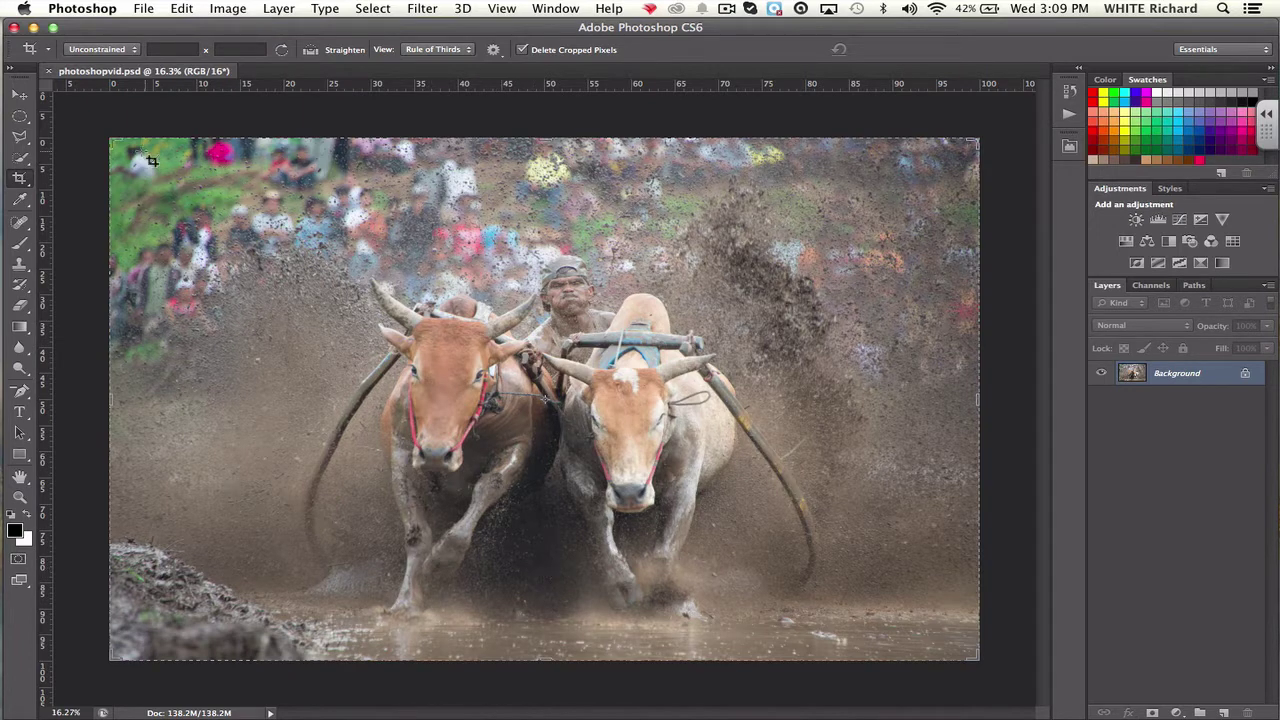
left_click_drag(110, 140, 172, 163)
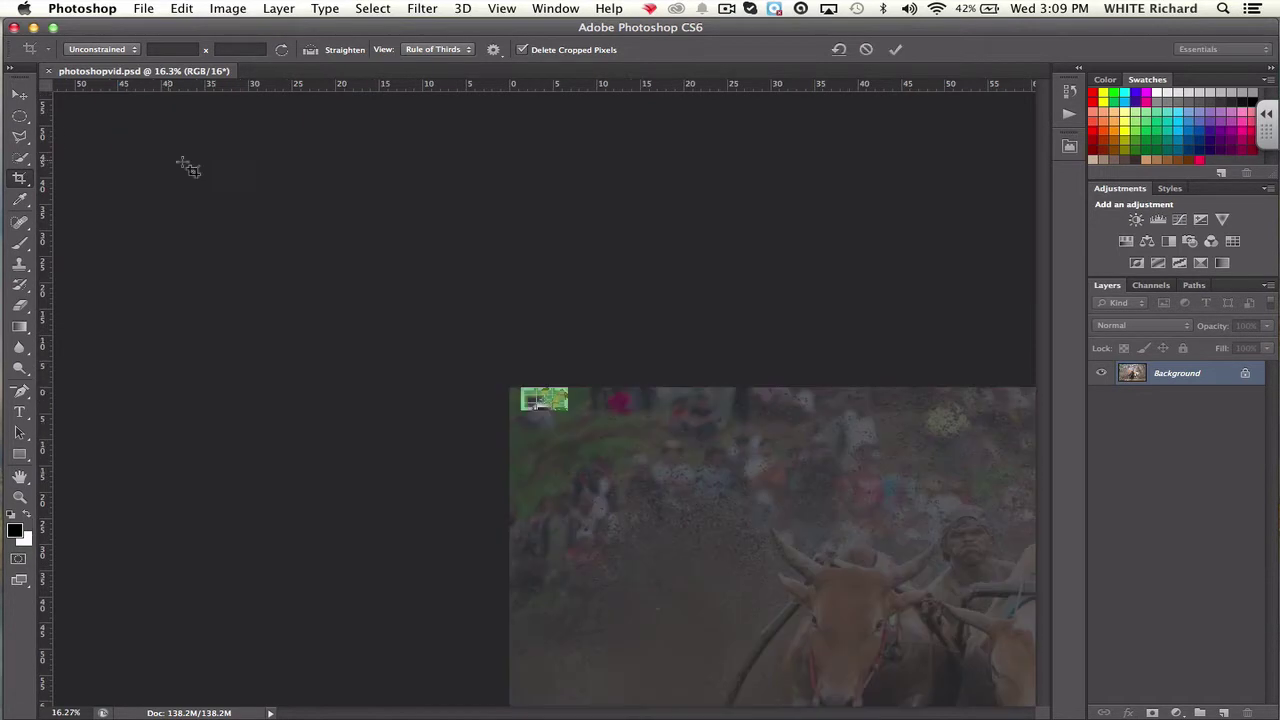
left_click(866, 49)
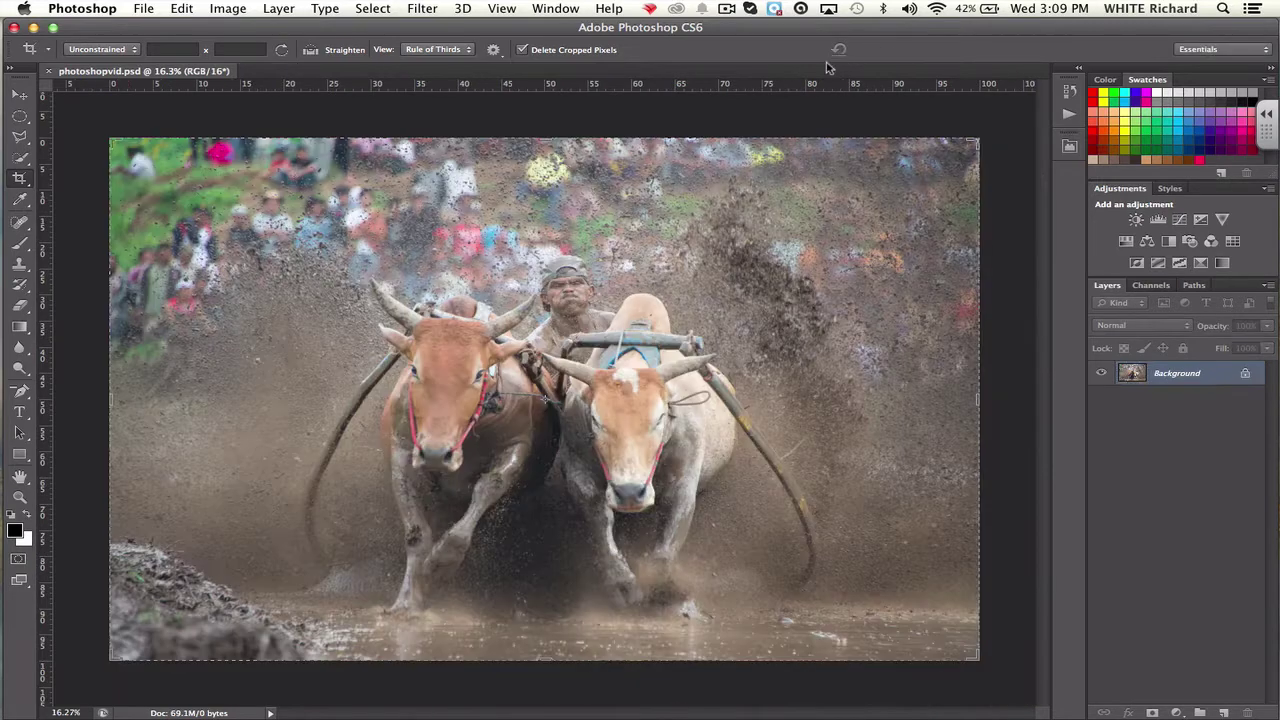
Crop the photo tightly around the two bulls and their driver, trimming the surrounding crowd, mud and water on all sides.
left_click_drag(110, 138, 186, 183)
left_click_drag(917, 623, 833, 602)
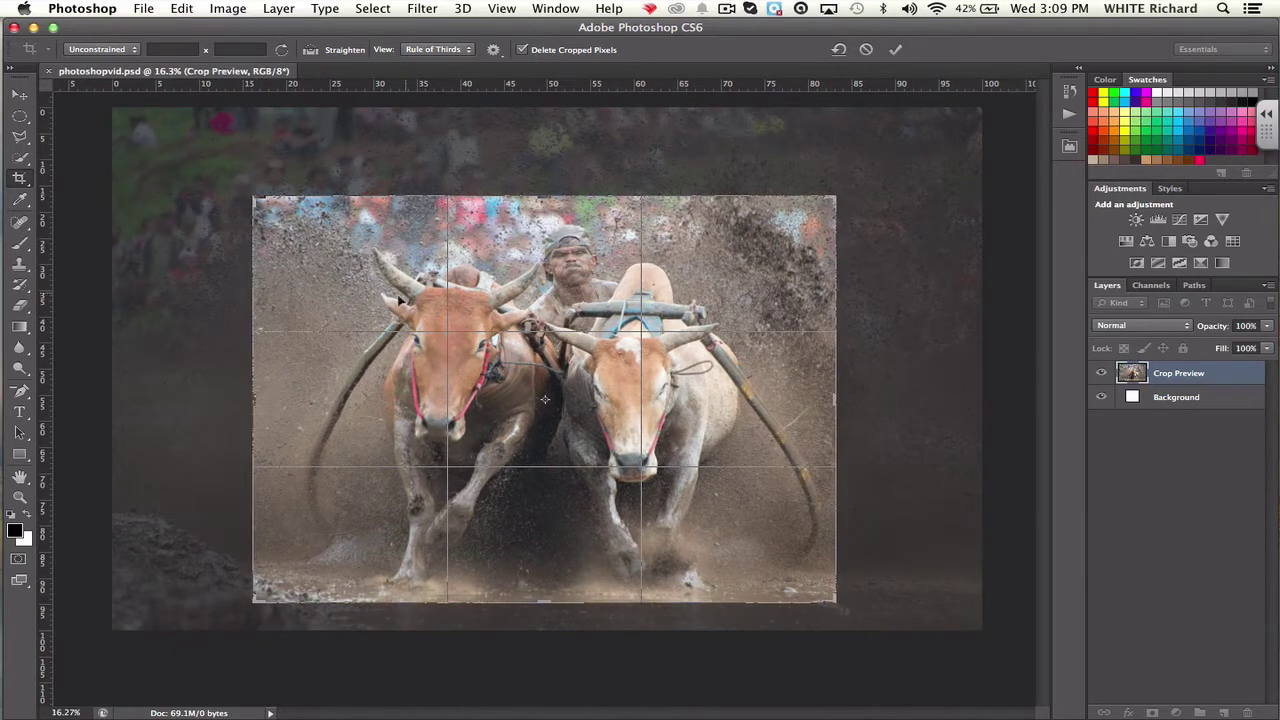
left_click_drag(257, 399, 239, 399)
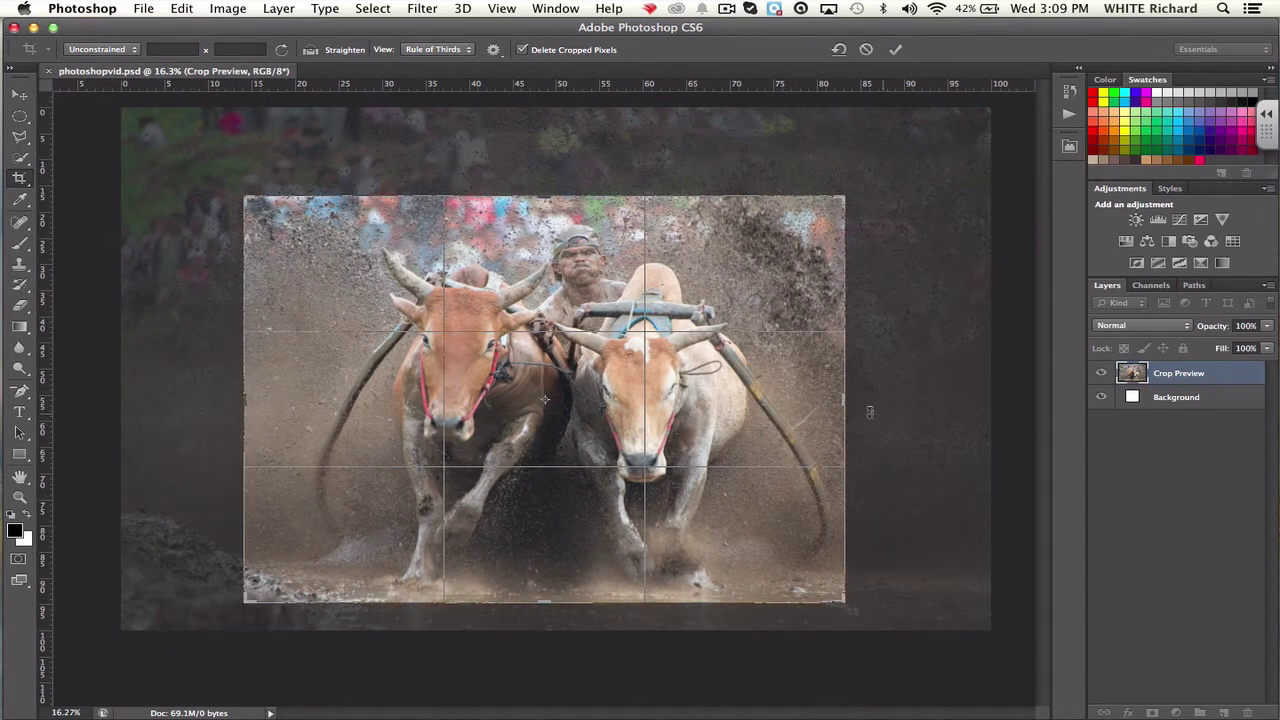
left_click_drag(843, 399, 836, 373)
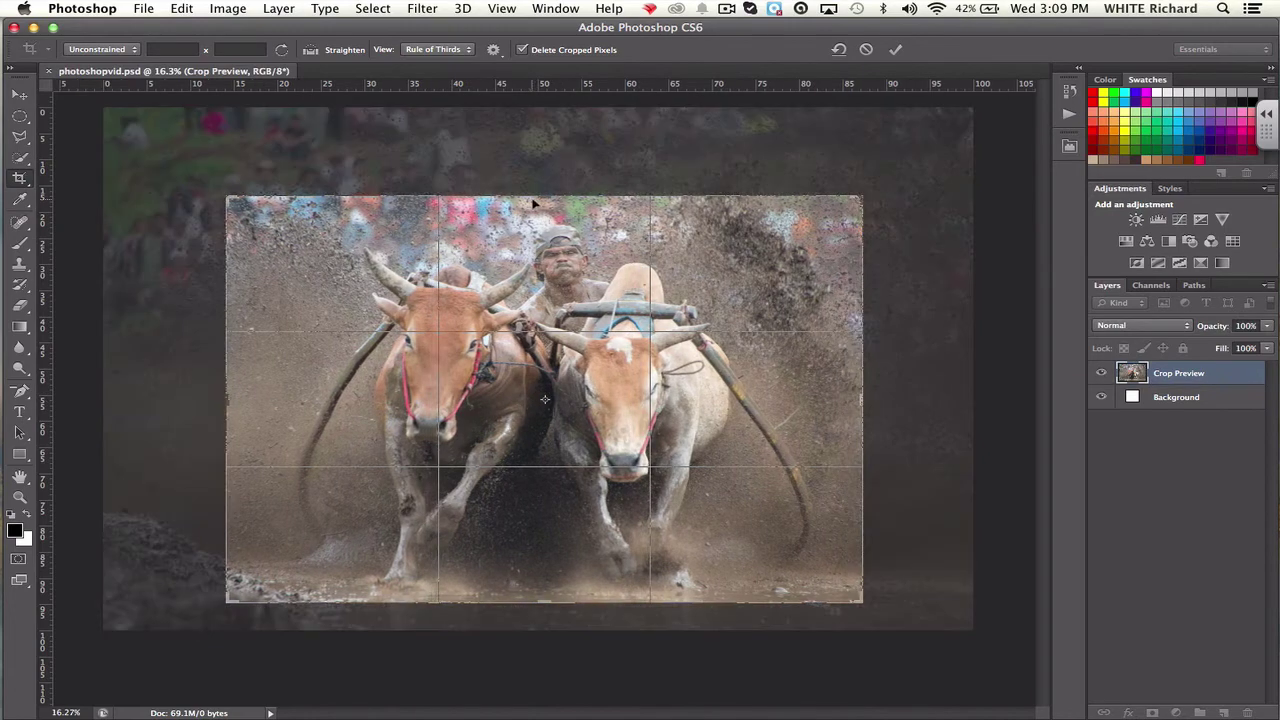
left_click_drag(545, 197, 546, 188)
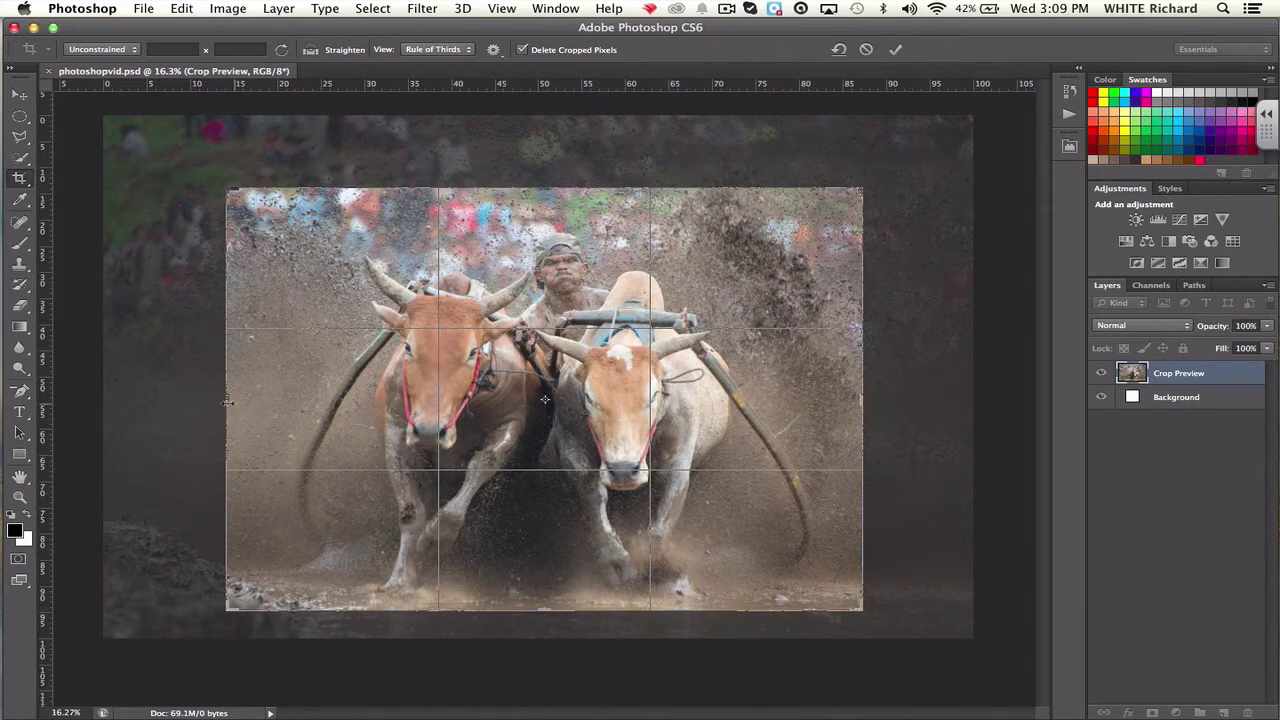
left_click_drag(227, 401, 235, 400)
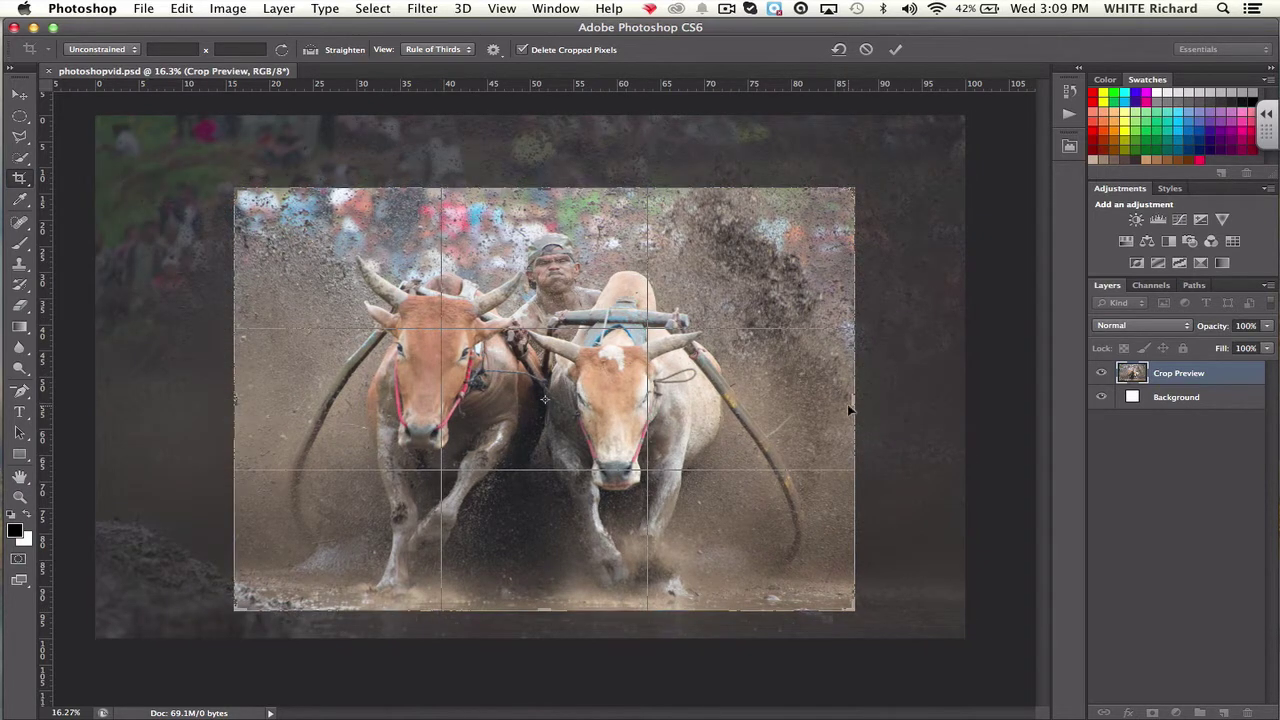
left_click_drag(849, 409, 852, 396)
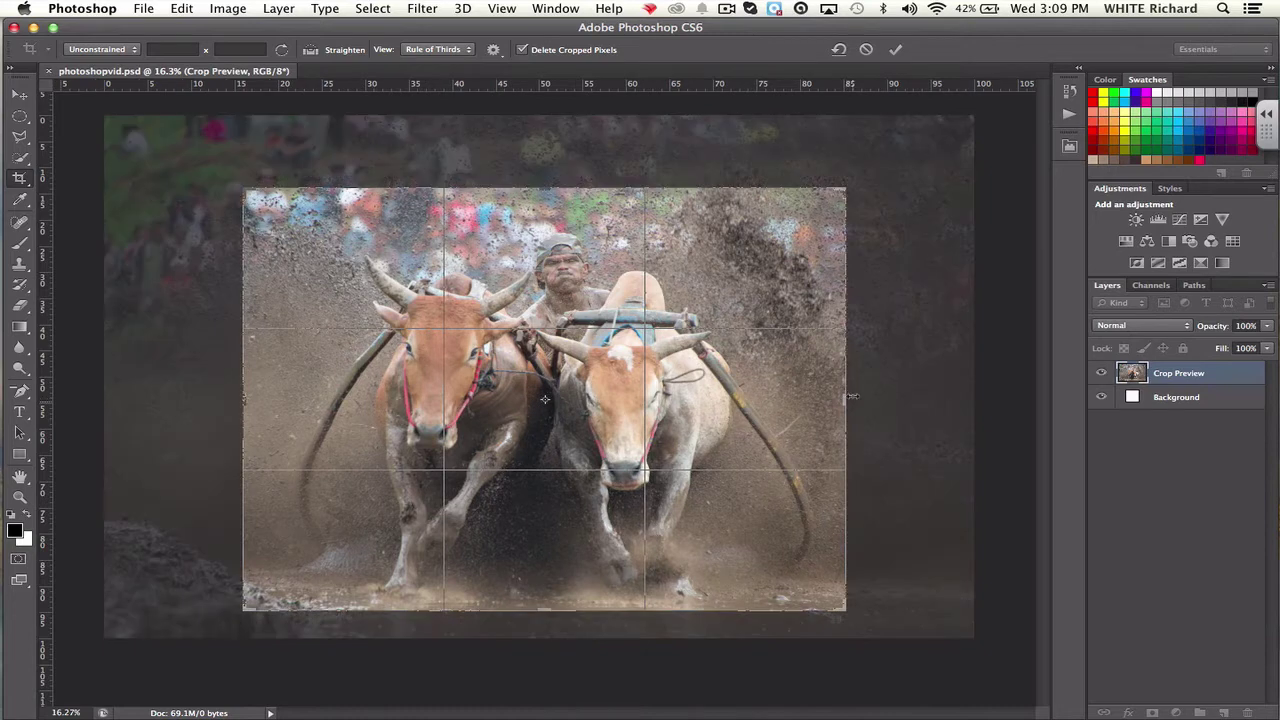
left_click(895, 49)
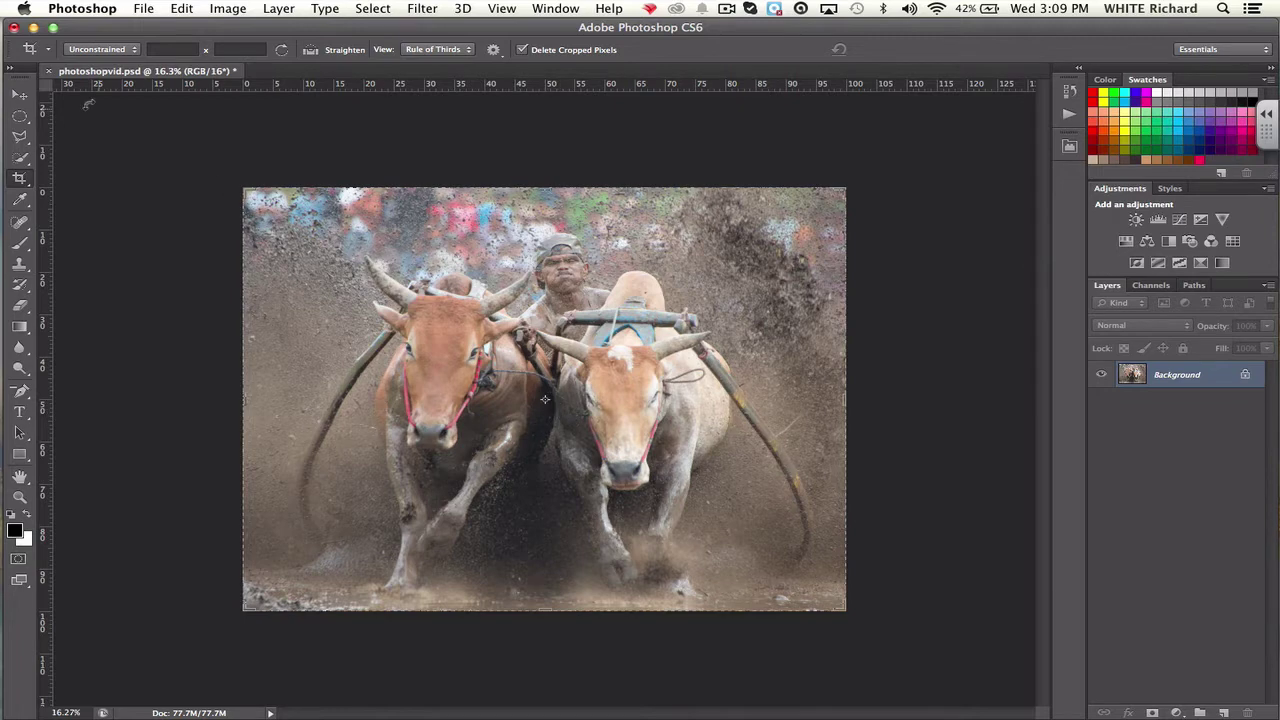
Add a Levels adjustment layer above the Background and move its properties clear of the photo.
left_click(20, 95)
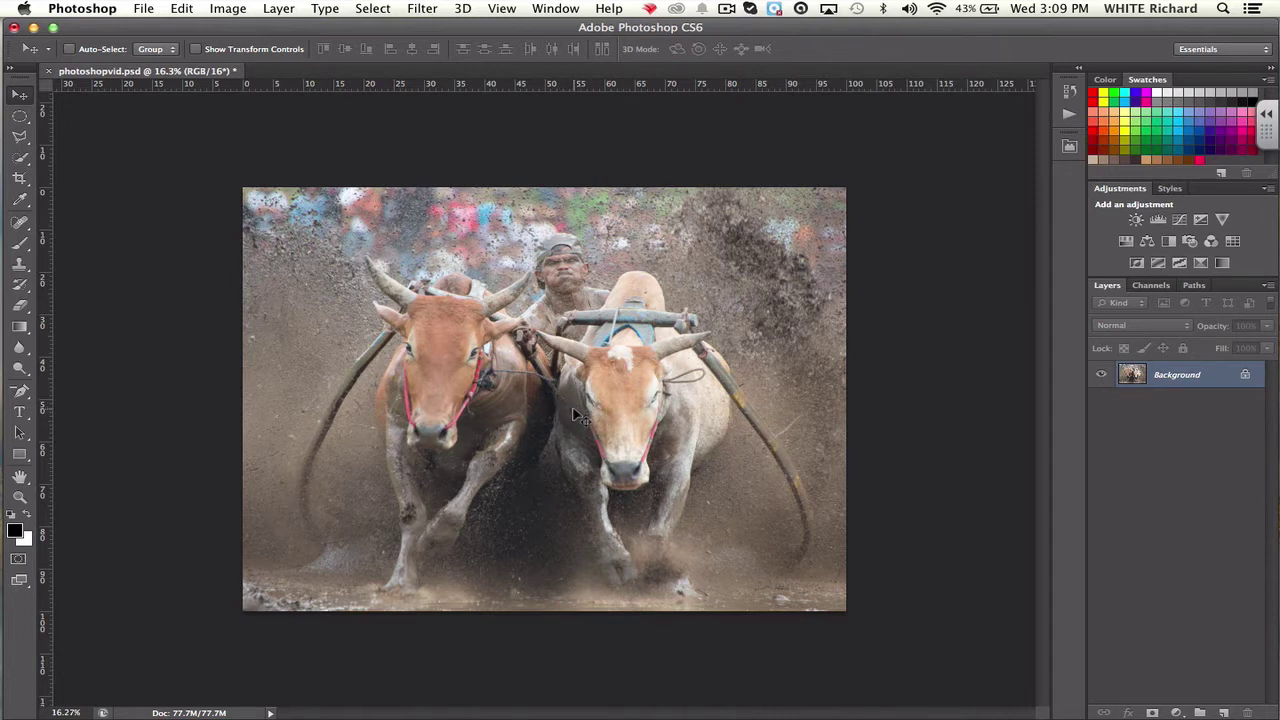
key("z")
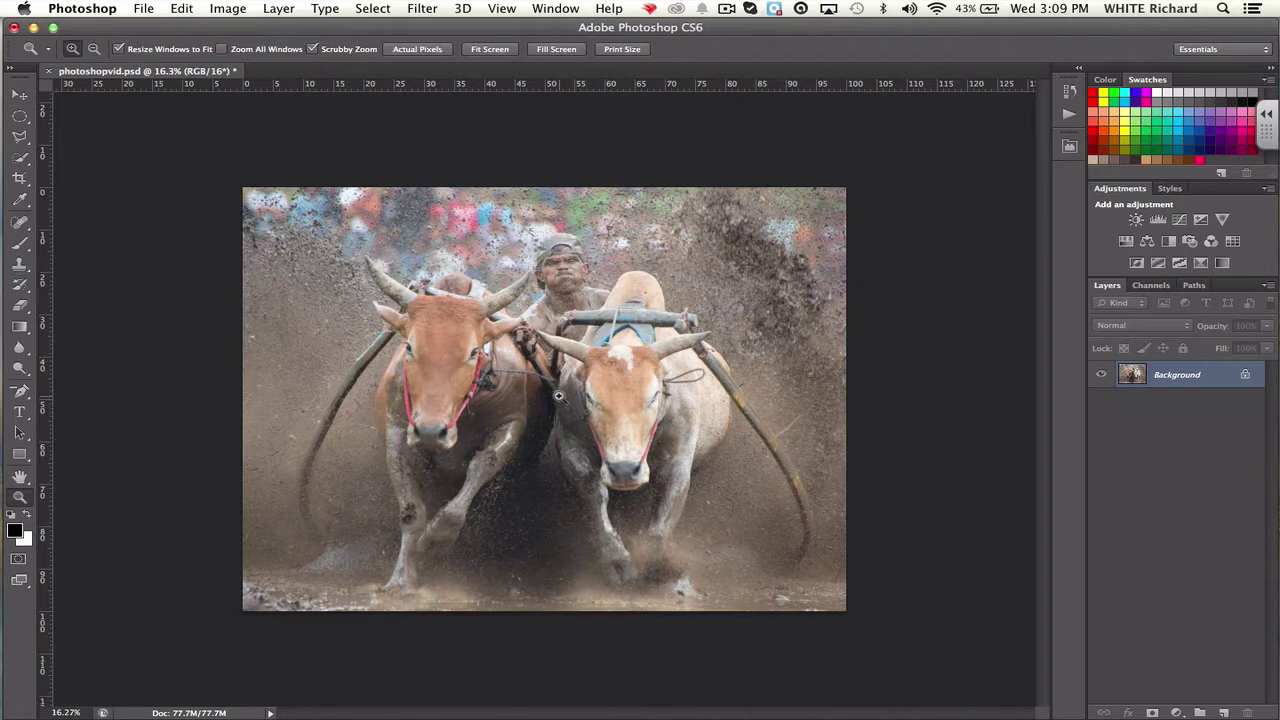
left_click_drag(558, 396, 571, 414)
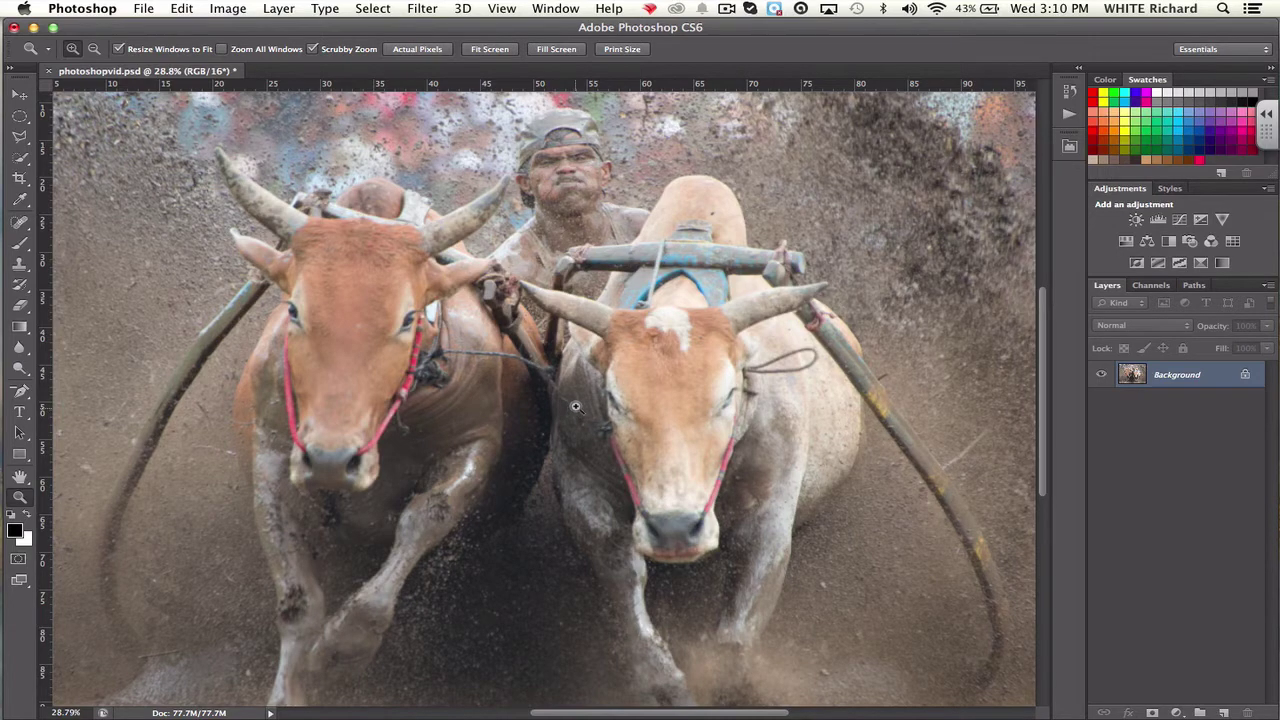
left_click_drag(575, 406, 549, 400)
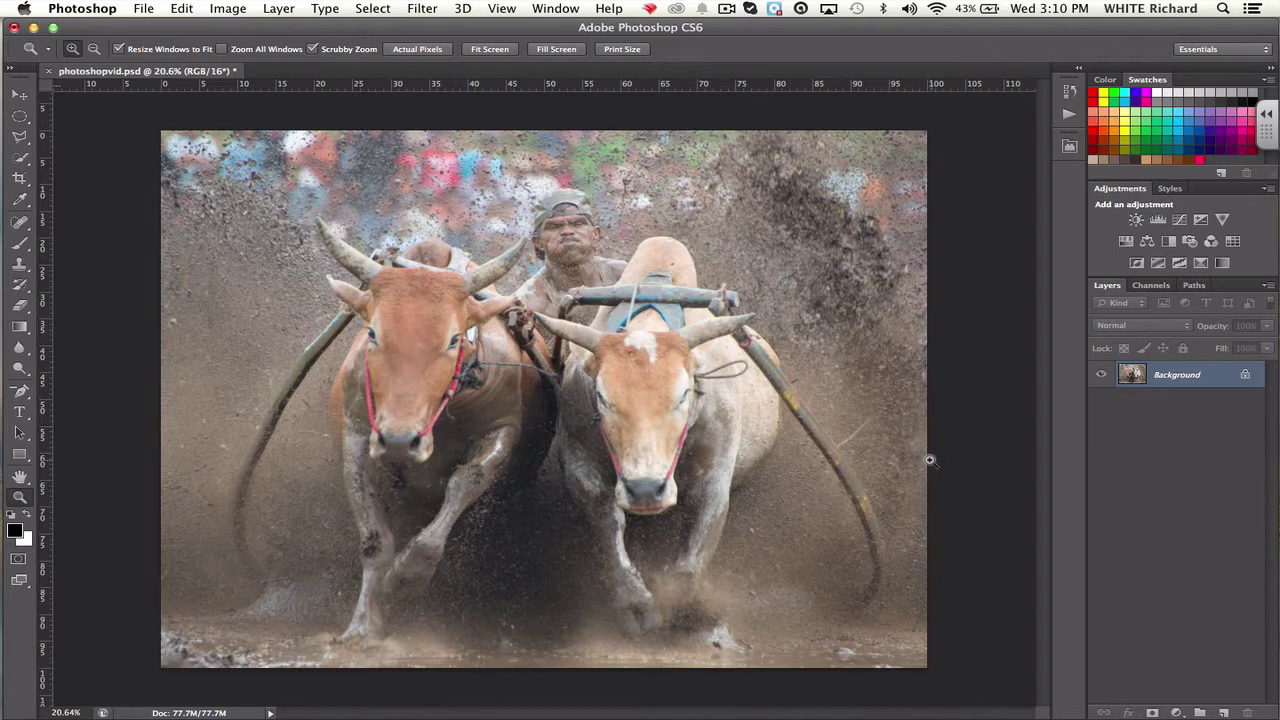
left_click(1158, 221)
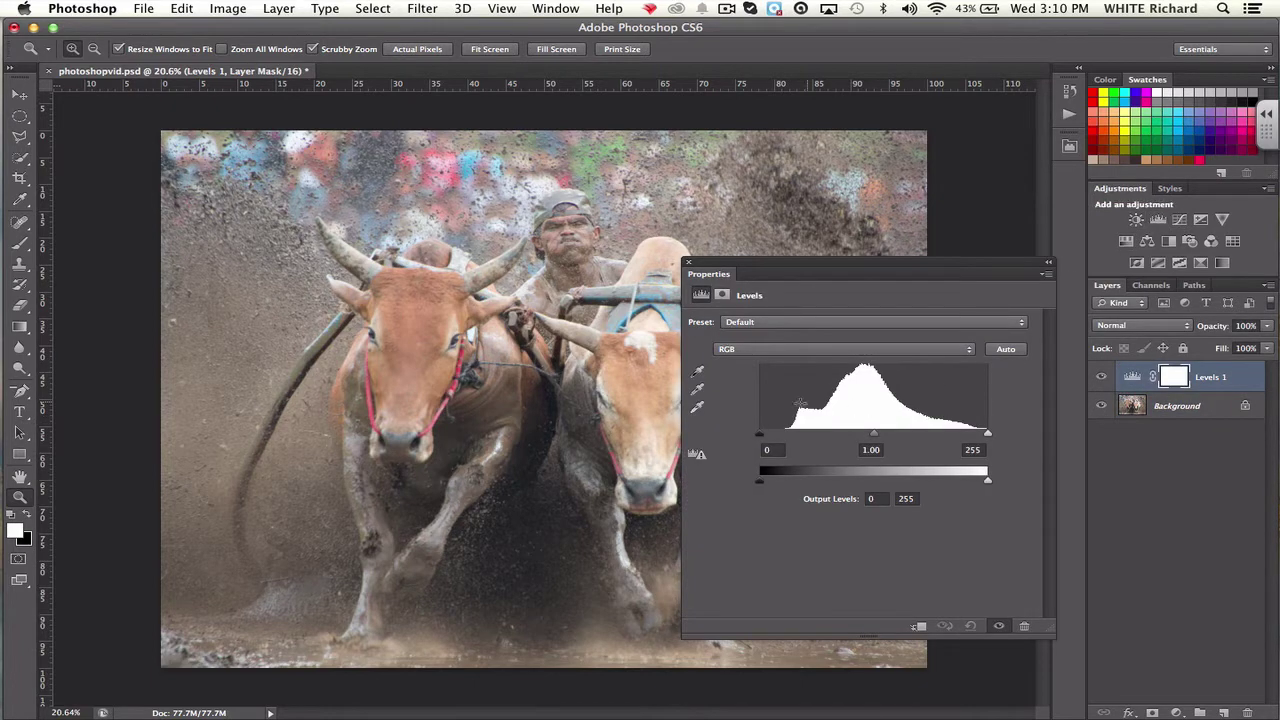
left_click_drag(822, 271, 878, 204)
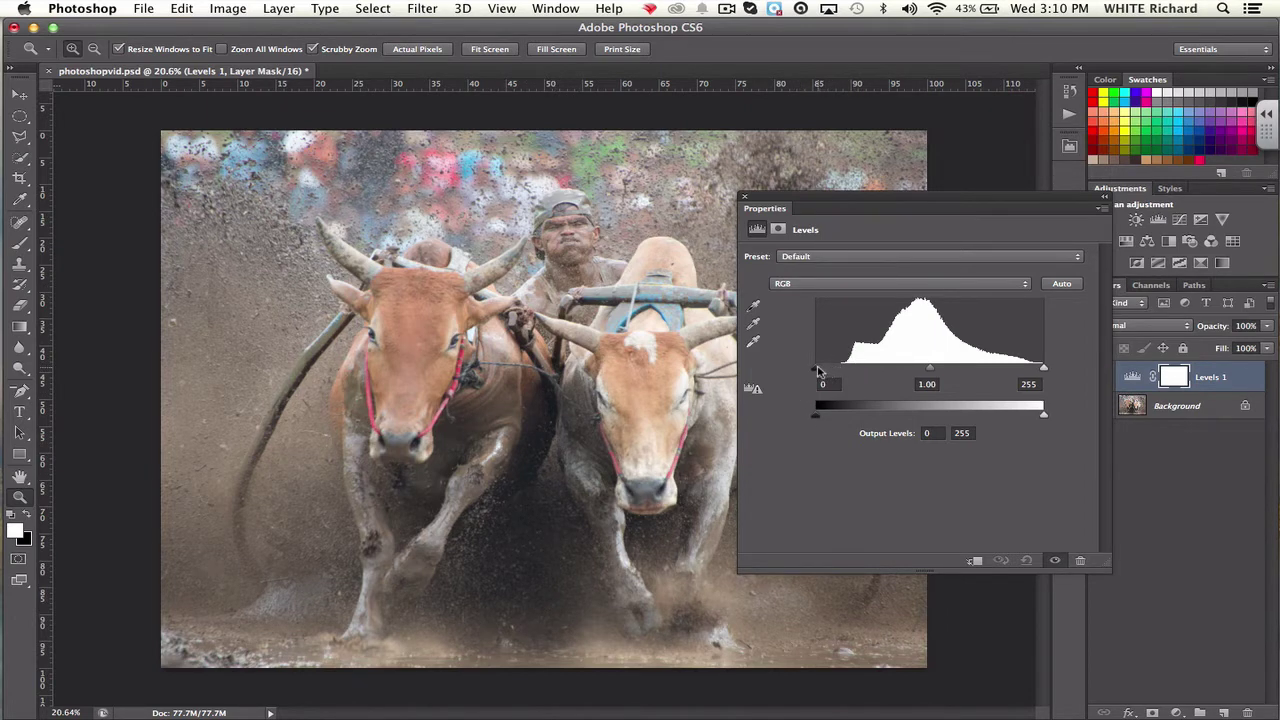
key("alt")
left_click_drag(816, 370, 815, 370)
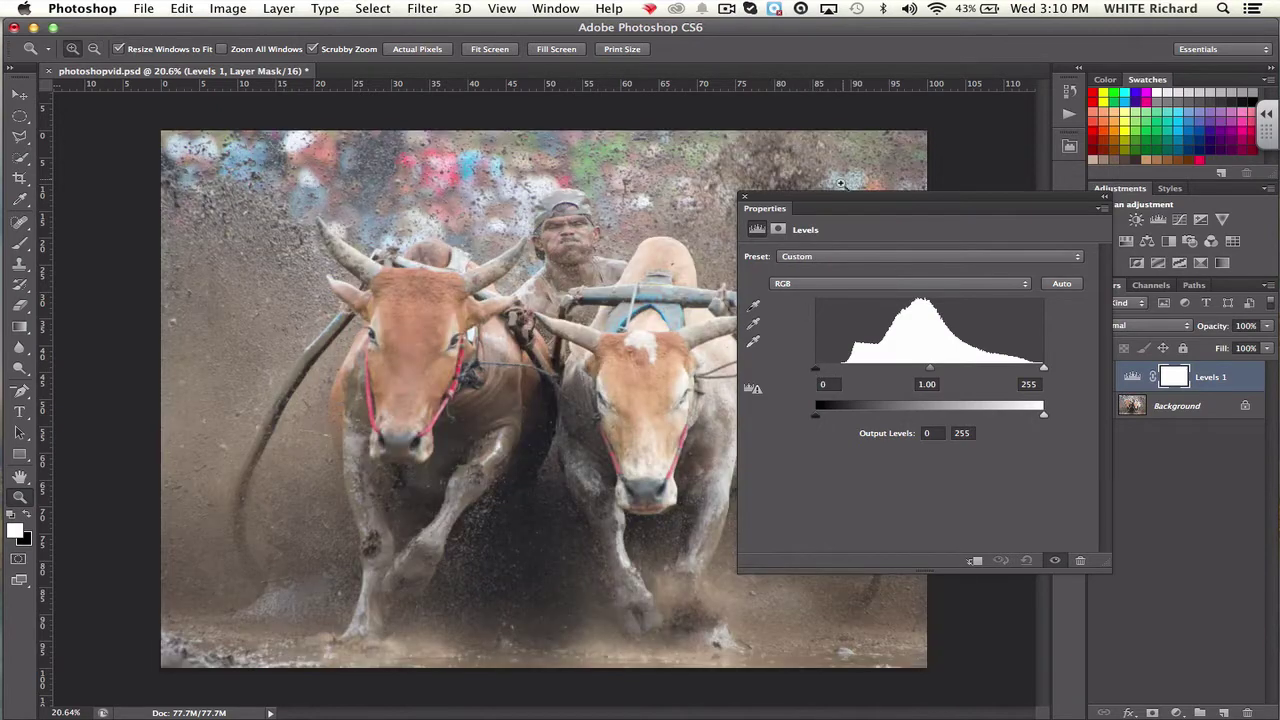
left_click_drag(845, 197, 1036, 142)
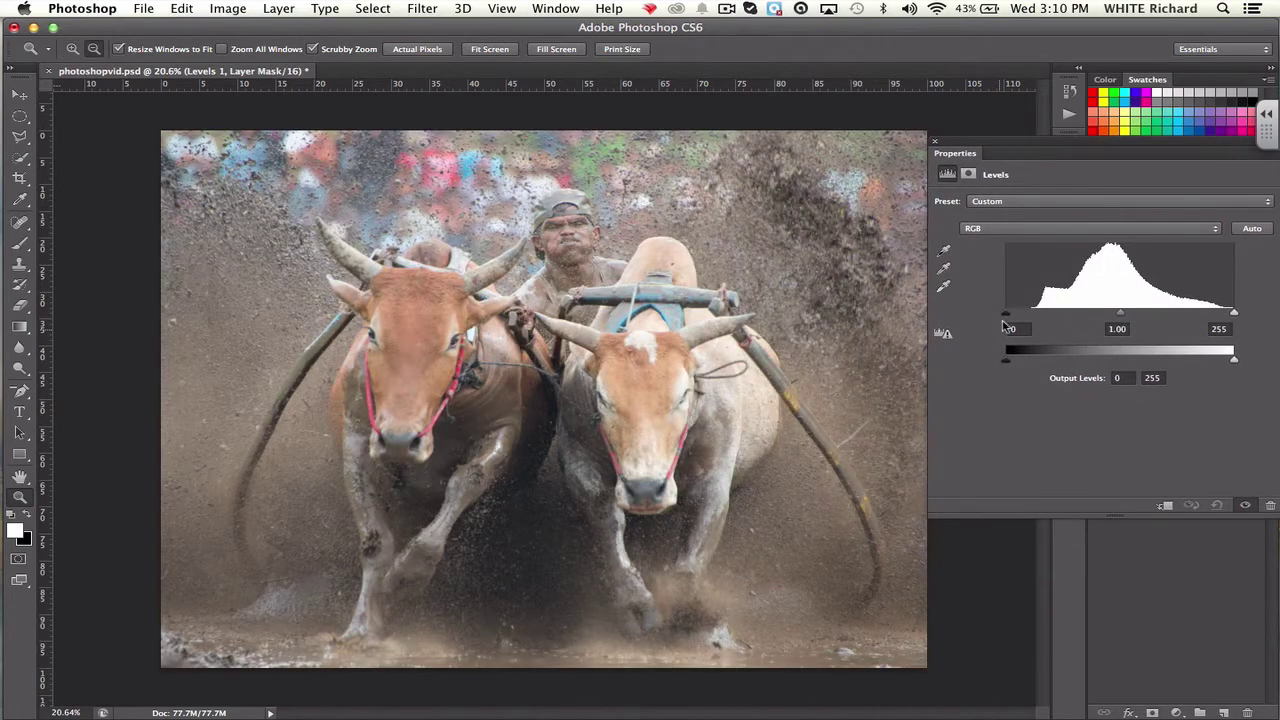
Darken the photo's shadows by setting the black input level of the Levels adjustment to 13.
left_click_drag(1006, 314, 1055, 313)
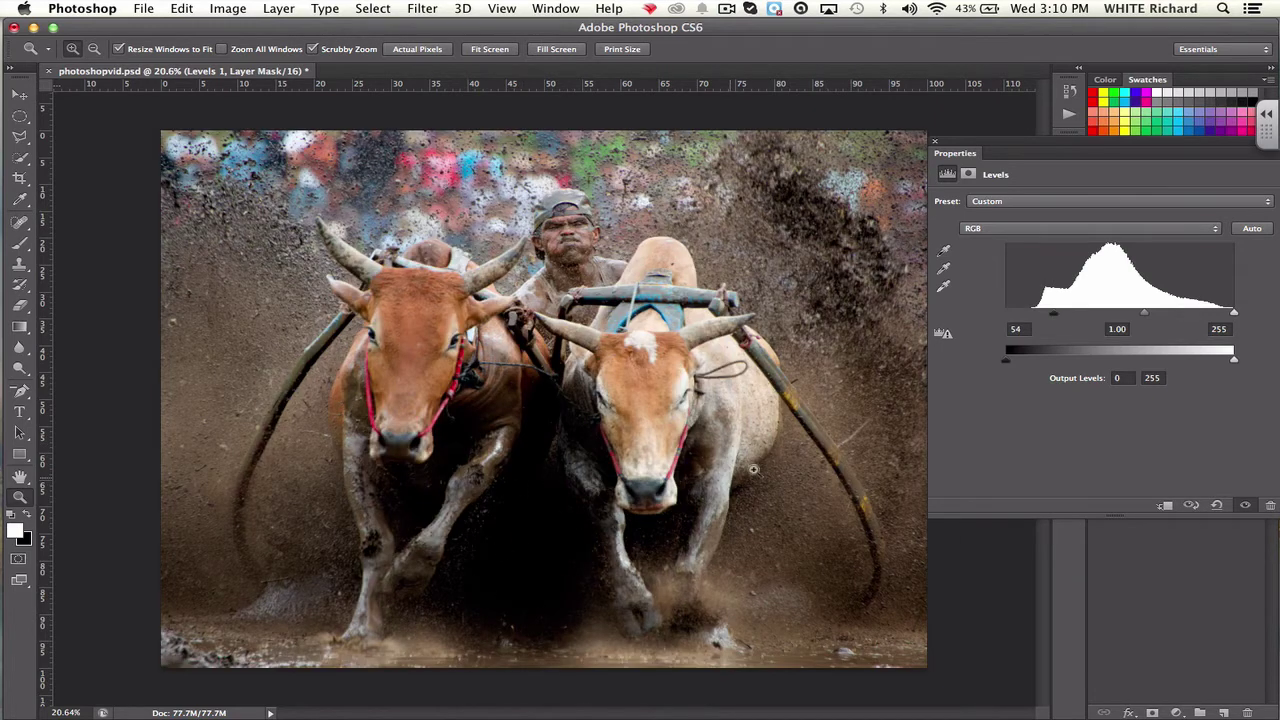
left_click_drag(1052, 314, 1020, 317)
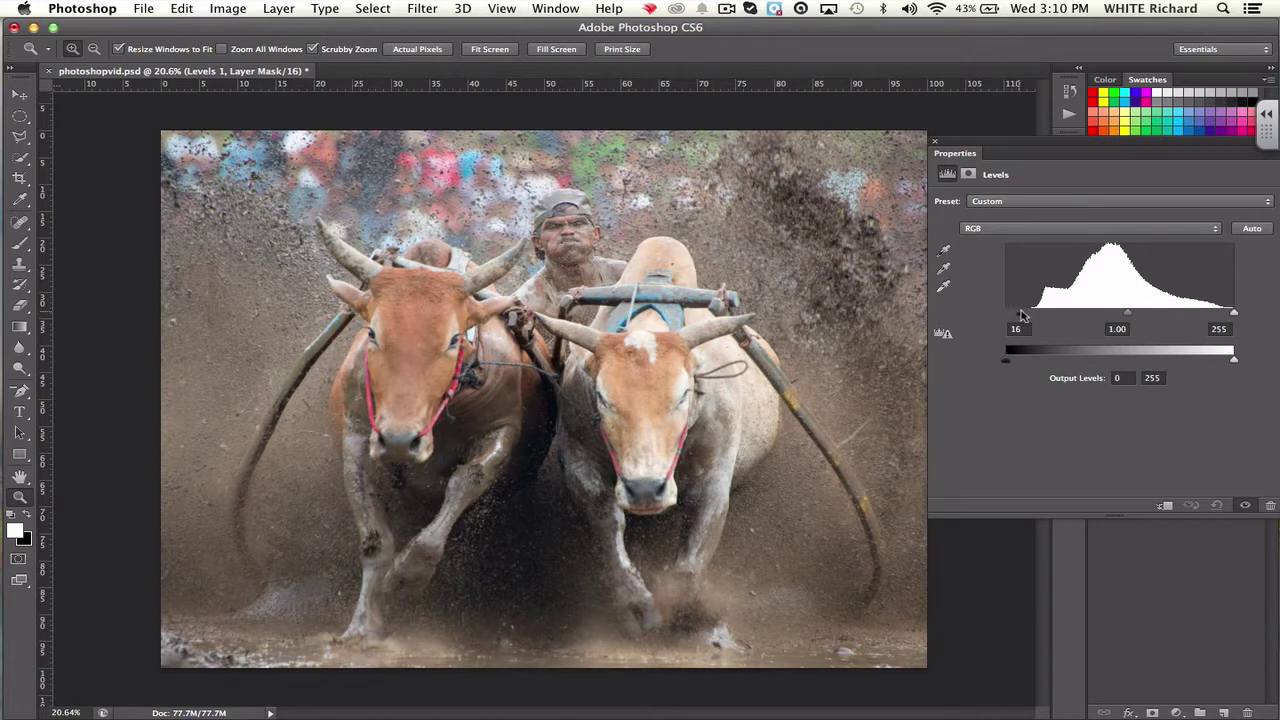
left_click_drag(1020, 314, 1021, 319)
mouse_move(1234, 315)
left_mouse_down()
mouse_move(1220, 316)
mouse_move(1232, 320)
left_mouse_up()
Darken the photo's midtones slightly by setting the midtone input of the Levels adjustment to 0.96.
left_click_drag(1125, 316, 1134, 316)
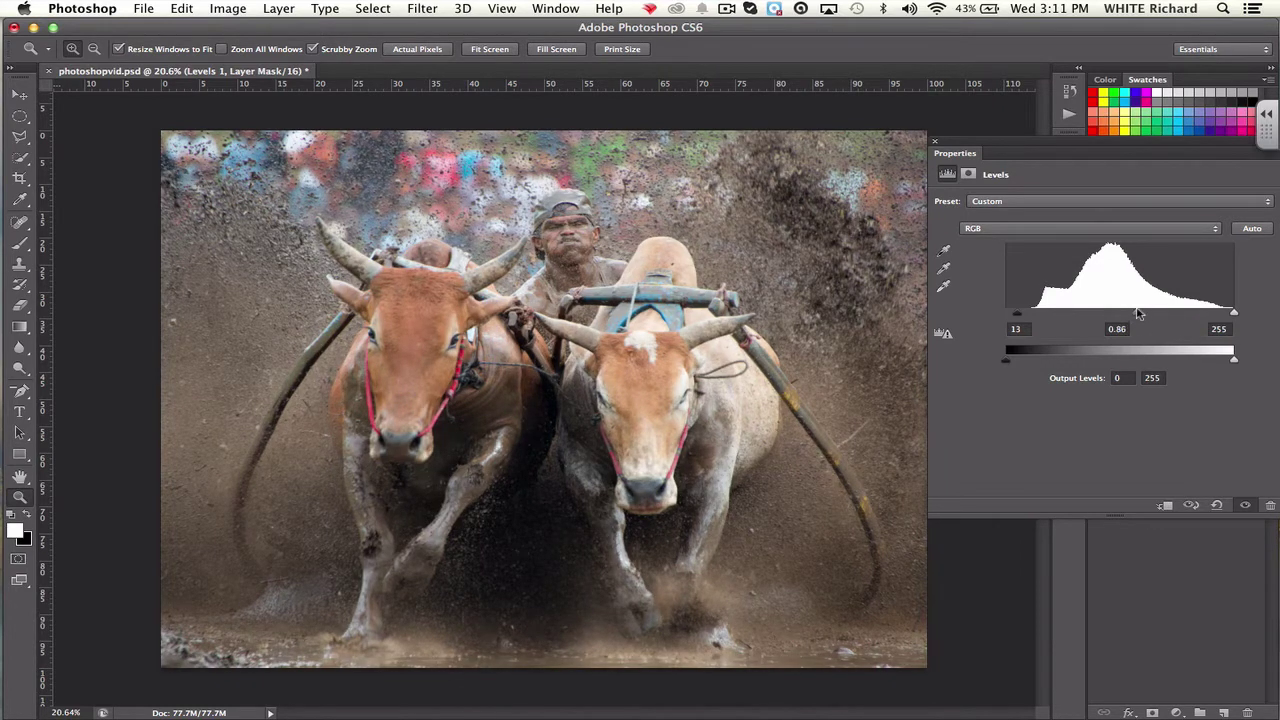
left_click_drag(1116, 152, 1107, 232)
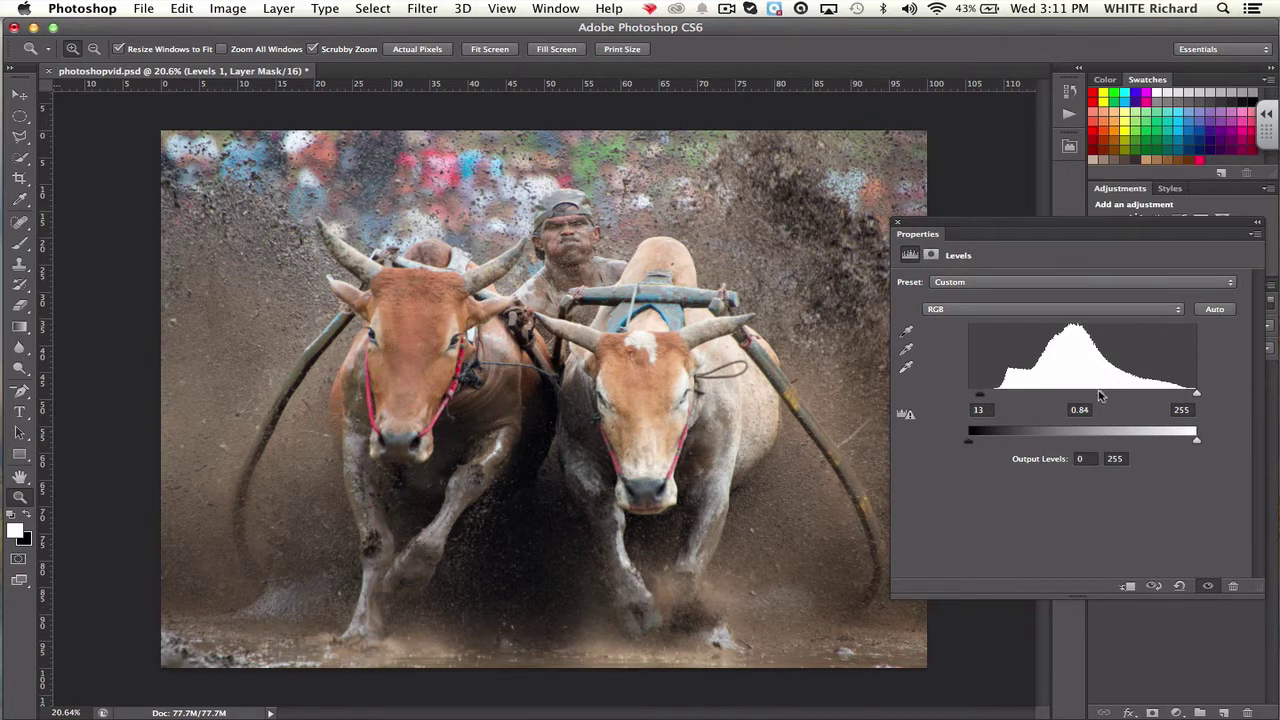
left_click_drag(1100, 395, 1091, 398)
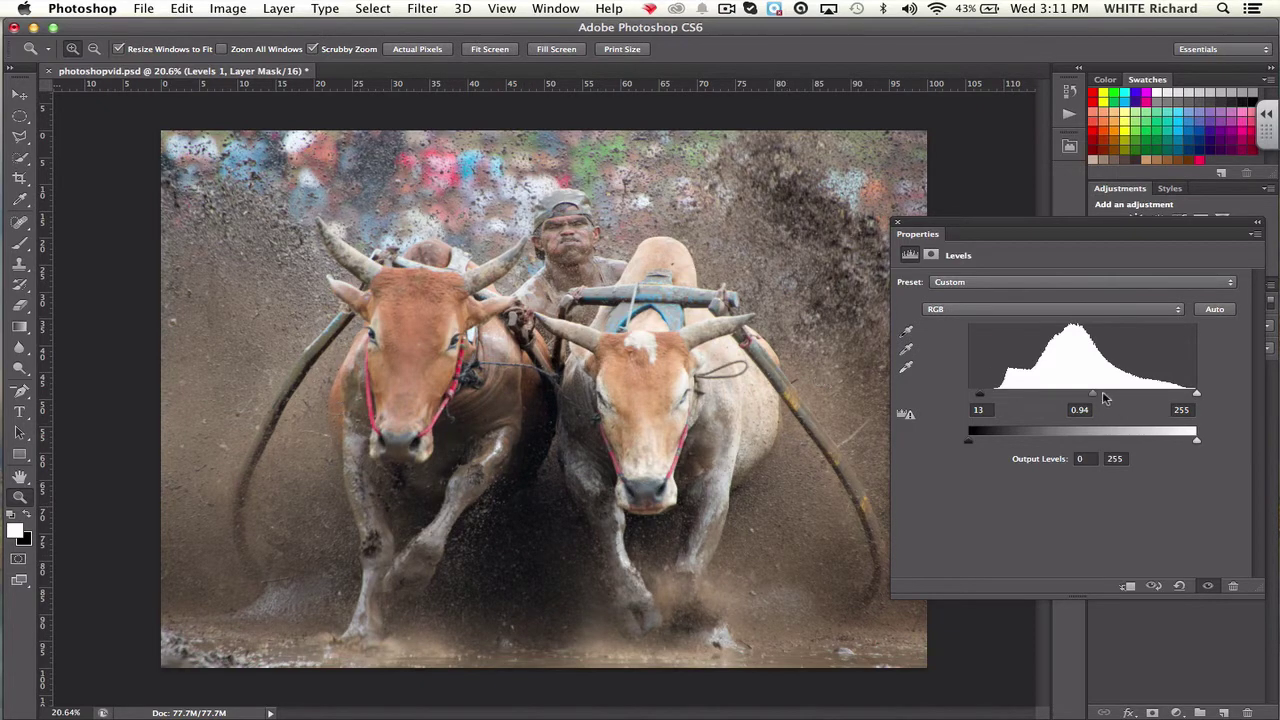
left_click_drag(1093, 395, 1091, 398)
Set the Levels white output to 229 and the white input to 243, and close the adjustment's properties.
mouse_move(1196, 441)
left_mouse_down()
mouse_move(1161, 443)
mouse_move(1178, 443)
left_mouse_up()
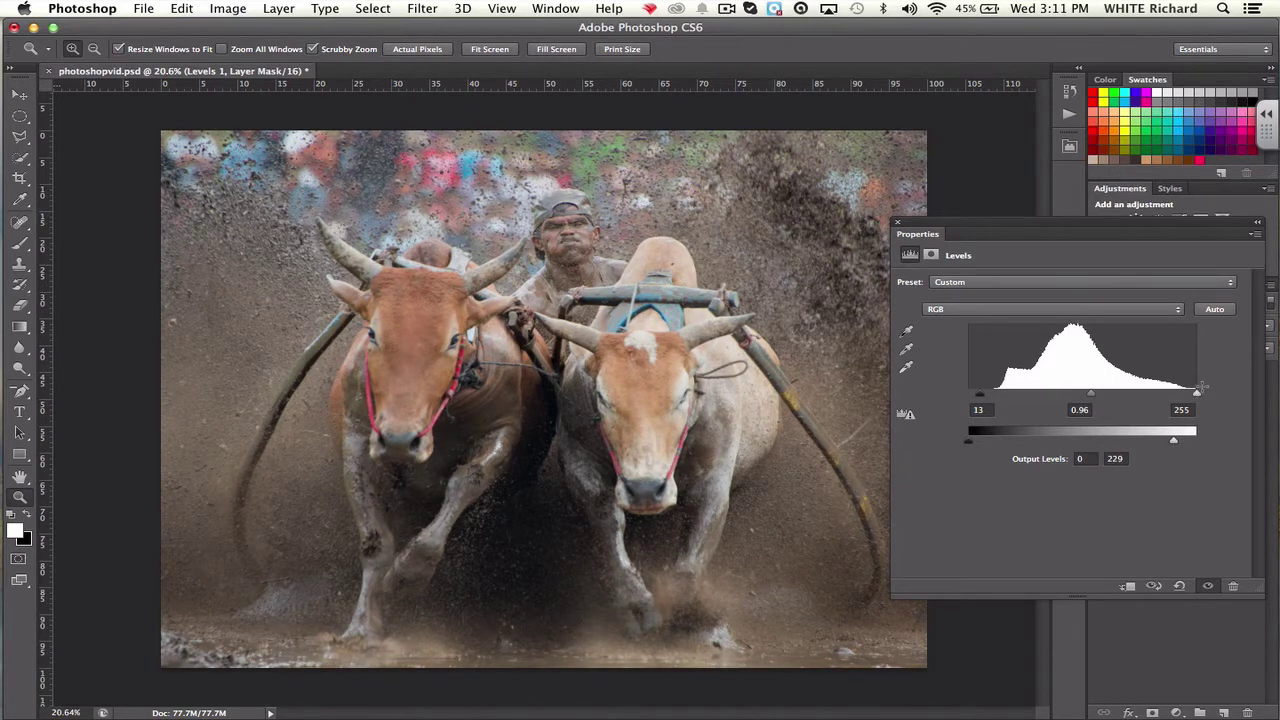
left_click_drag(1197, 394, 1168, 396)
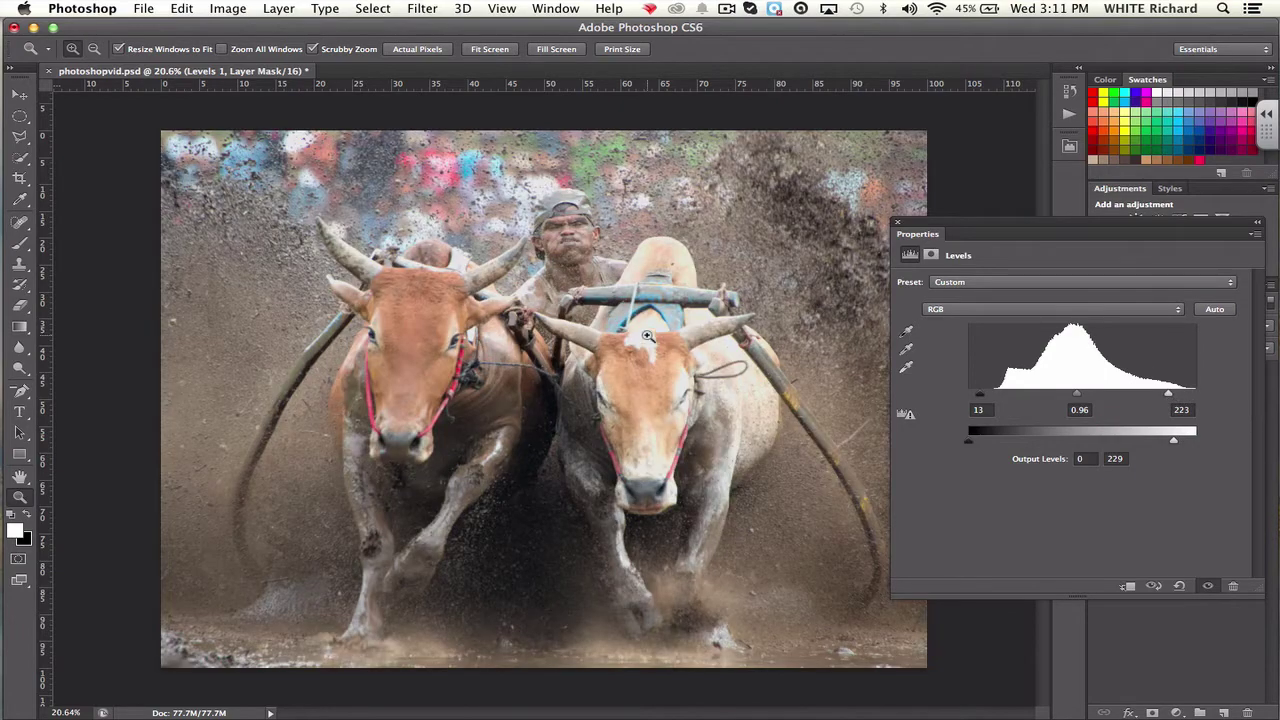
left_click_drag(648, 337, 738, 320)
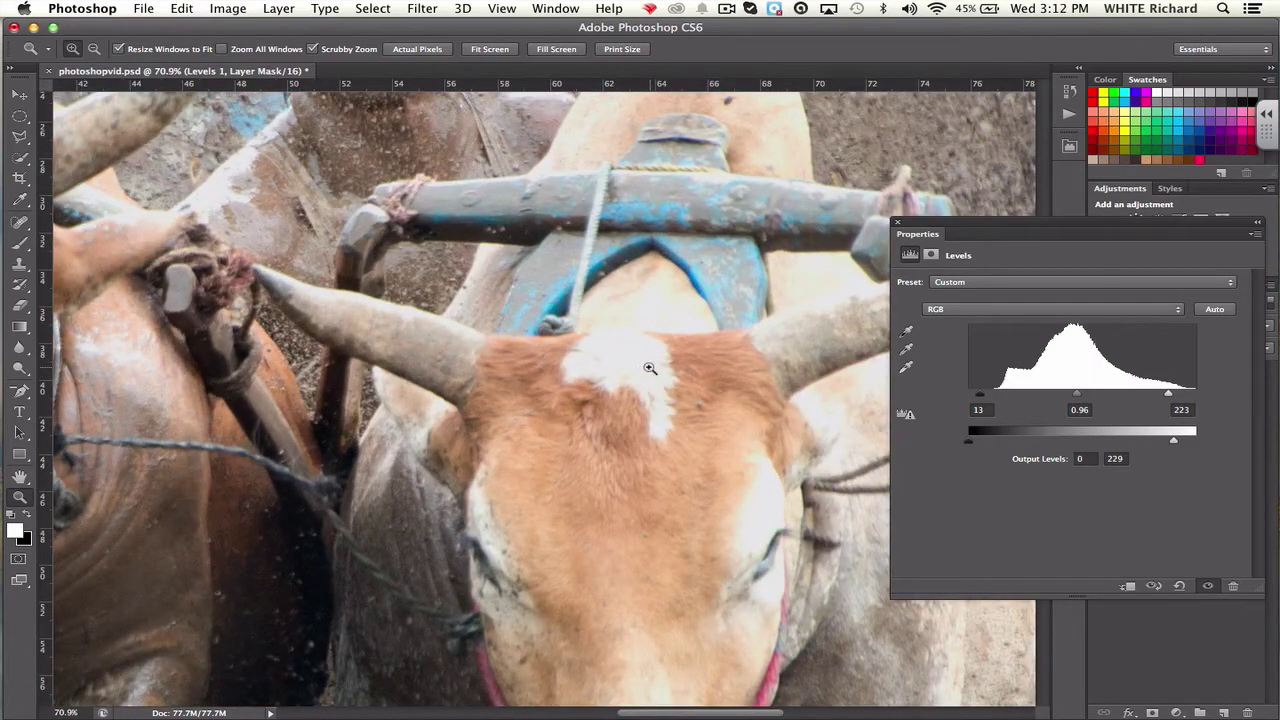
left_click_drag(650, 368, 565, 355)
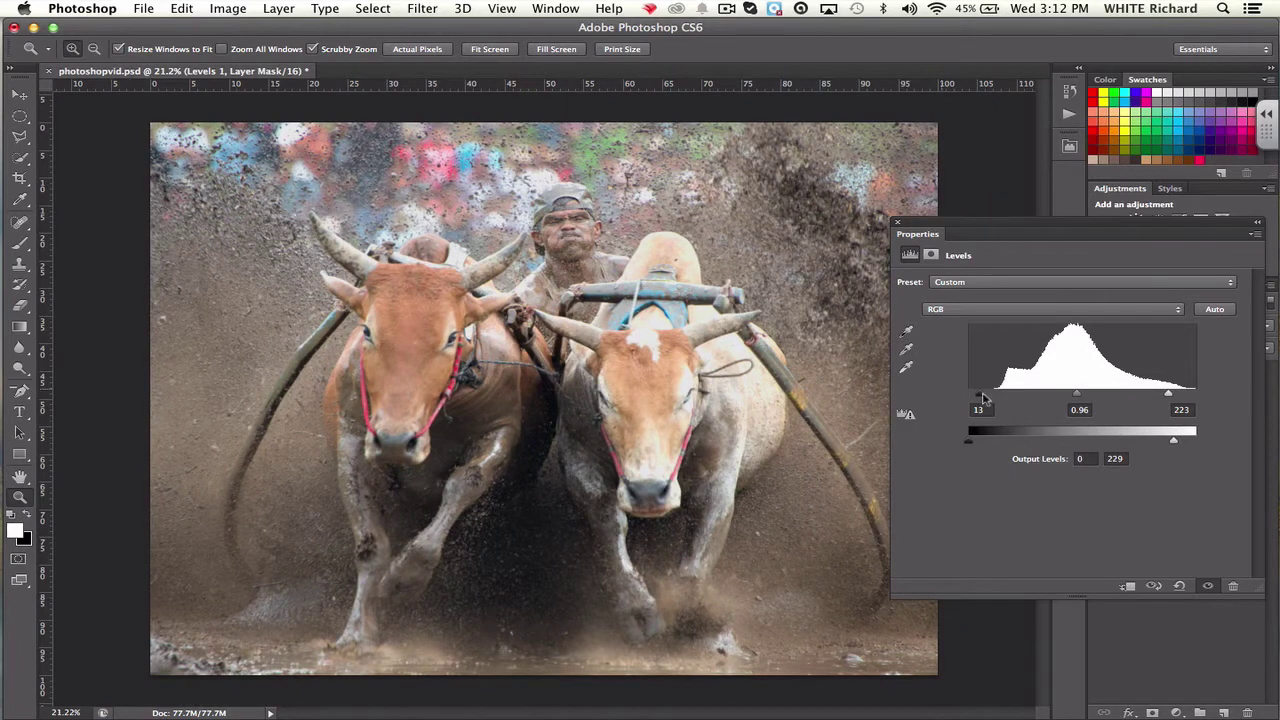
left_click_drag(1170, 397, 1191, 393)
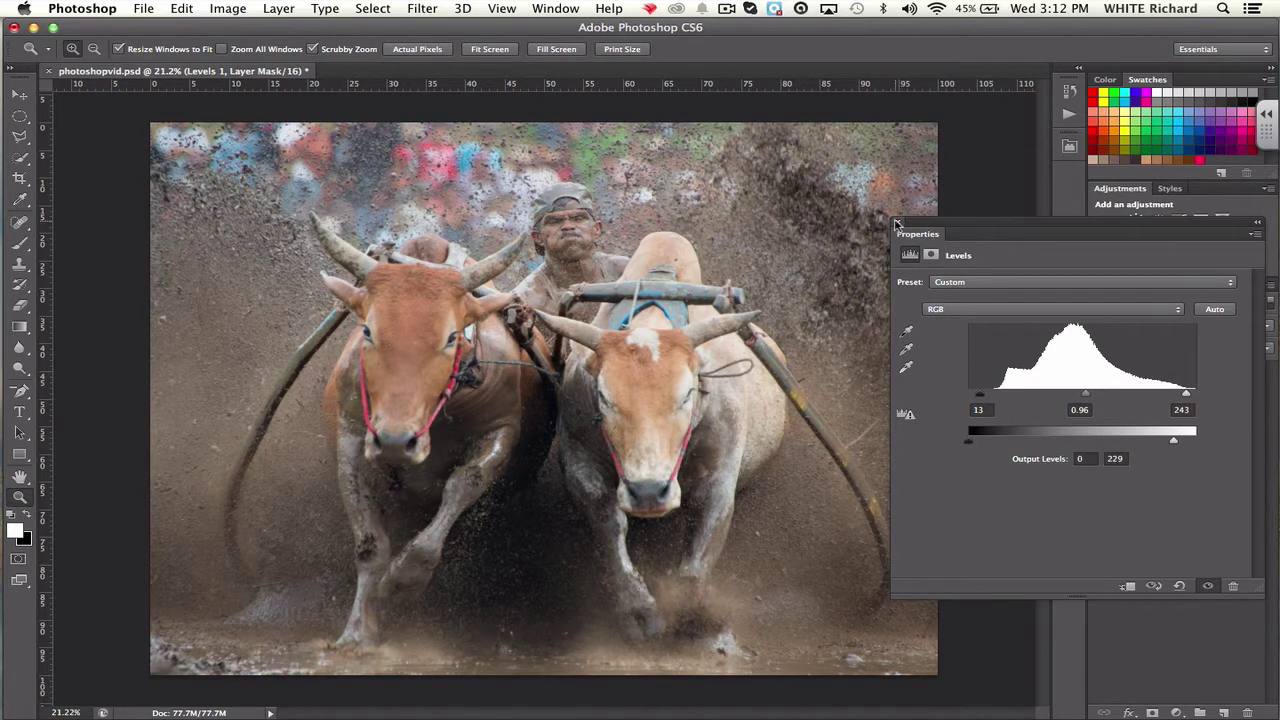
left_click(897, 223)
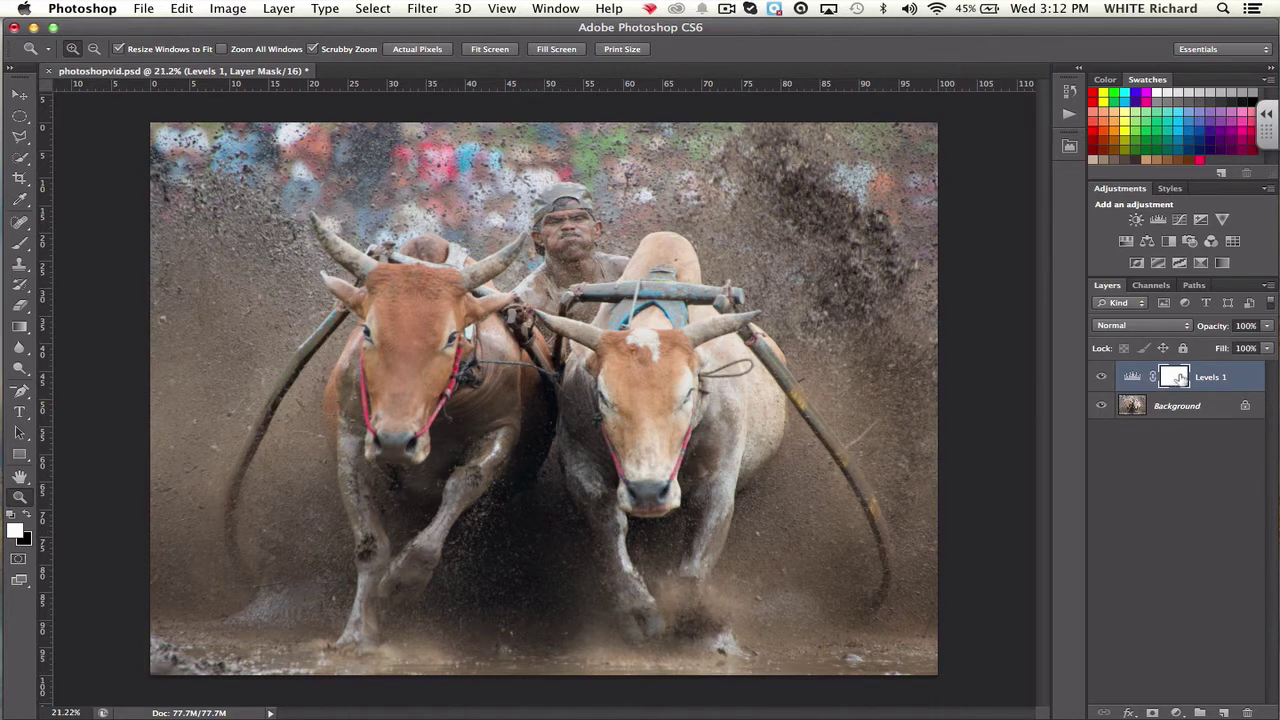
Add a Curves adjustment layer and brighten the midtones by raising a mid-curve point to input 108, output 169.
left_click(1181, 220)
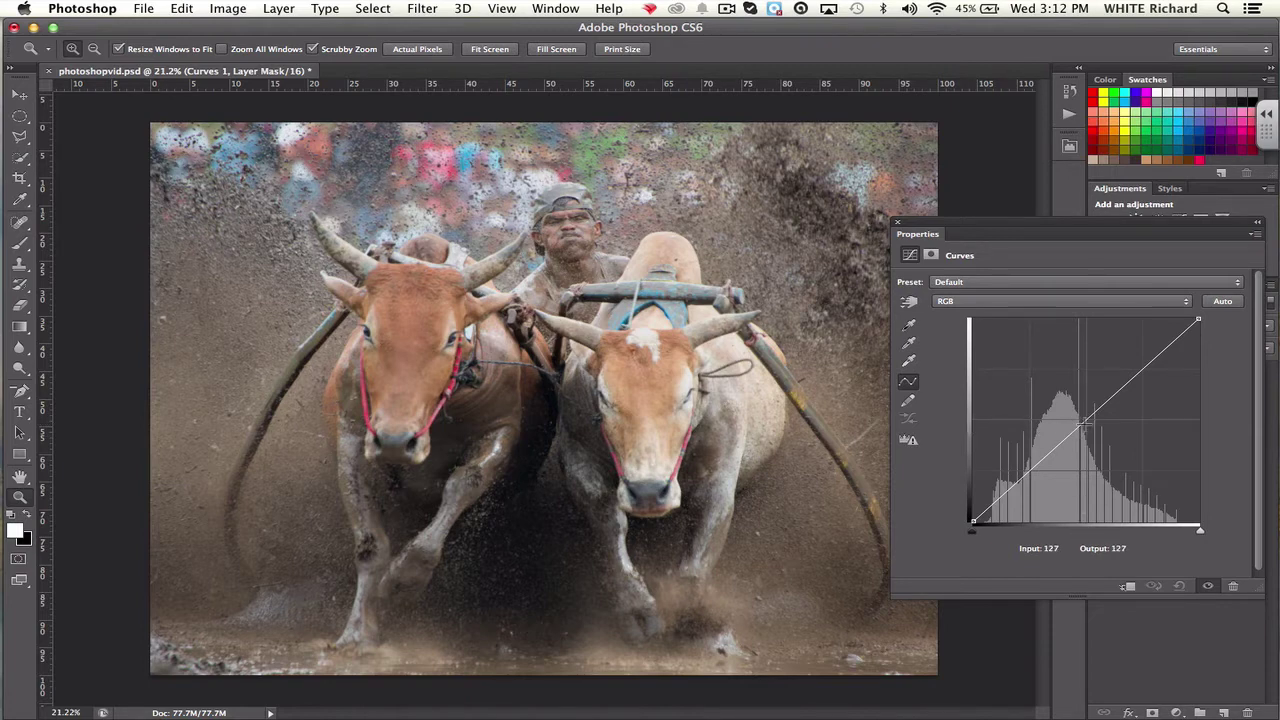
left_click(1080, 427)
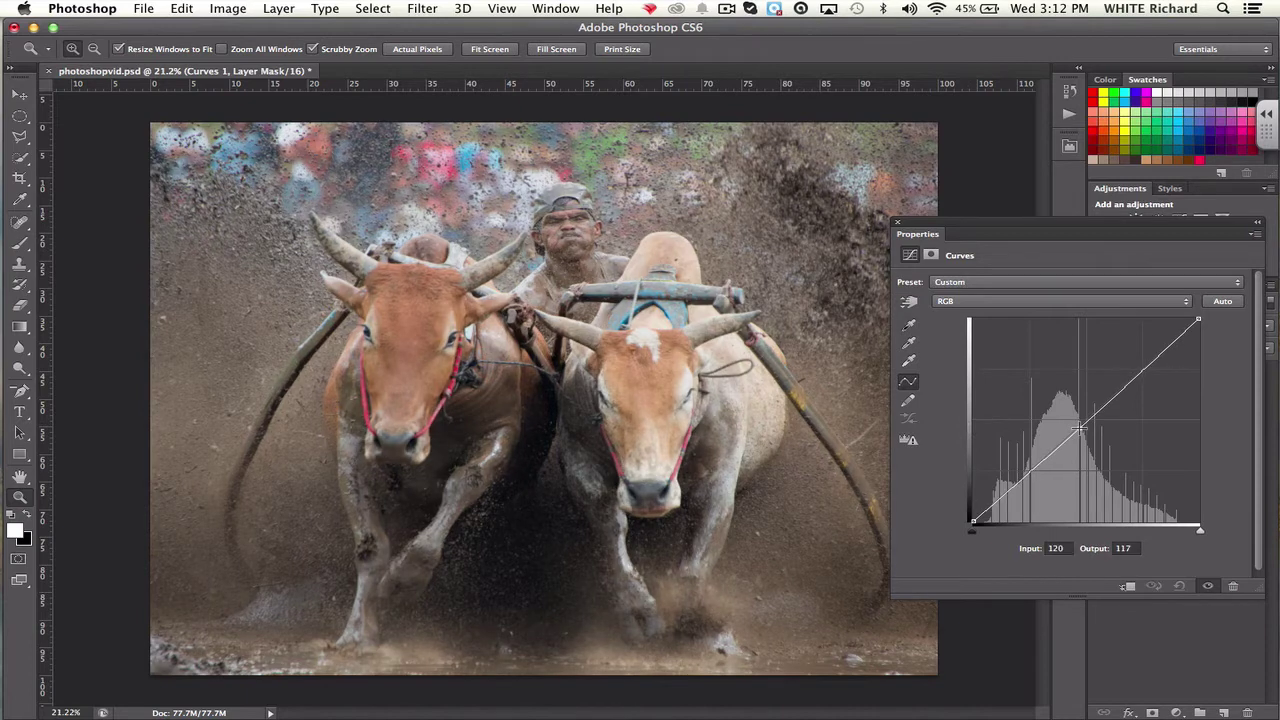
left_click_drag(1080, 427, 1079, 426)
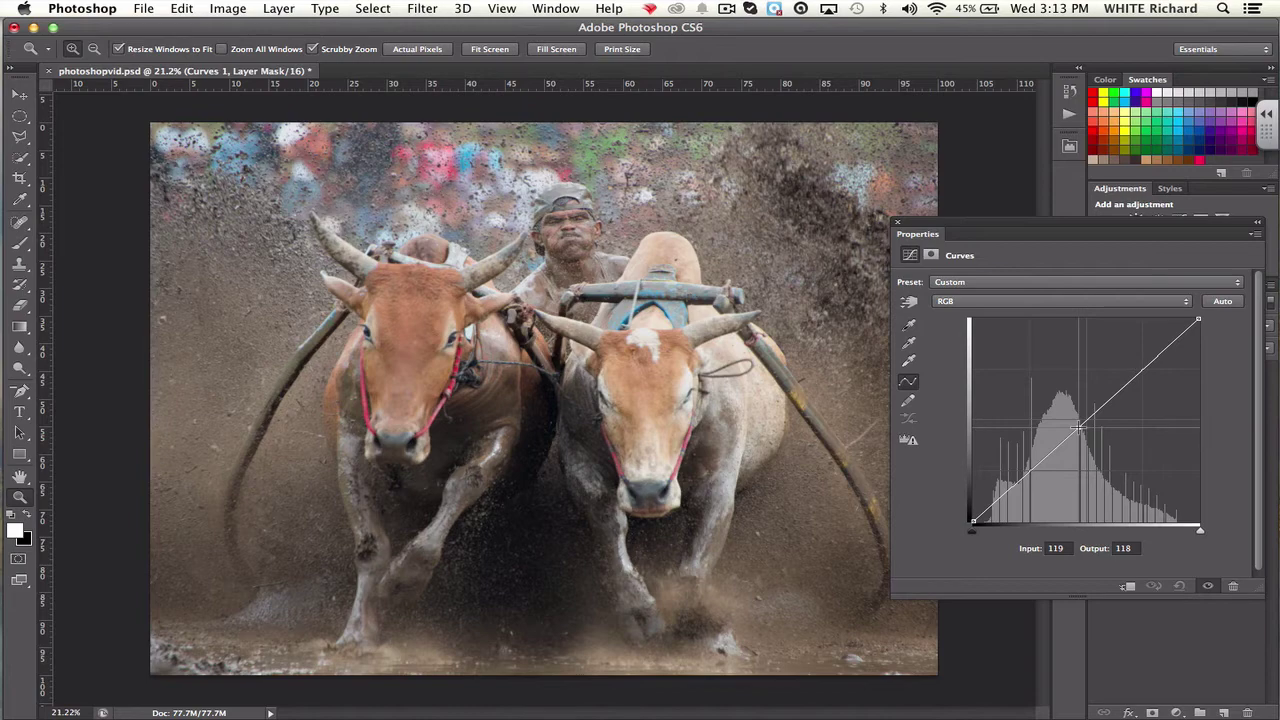
left_click_drag(1079, 427, 1067, 387)
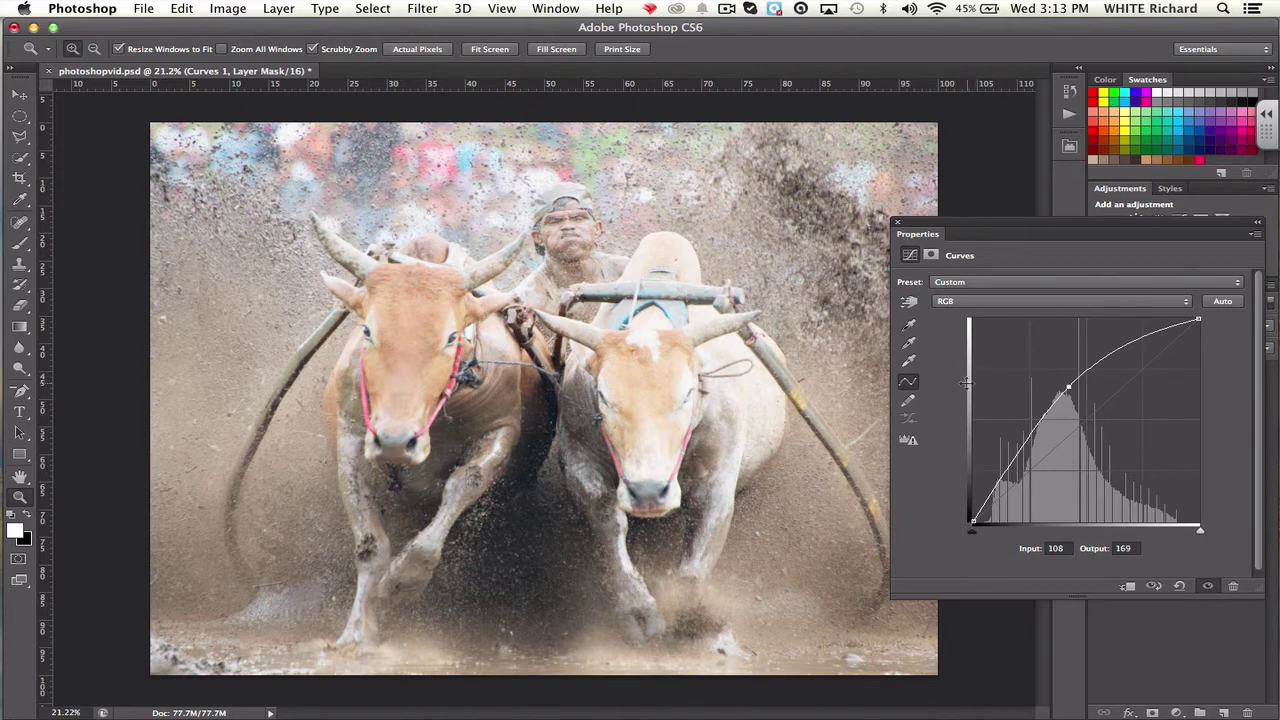
Move the existing RGB curve point into the highlights, near the diagonal, and add a shadow point at input 87, output 83.
left_click_drag(1067, 387, 1122, 378)
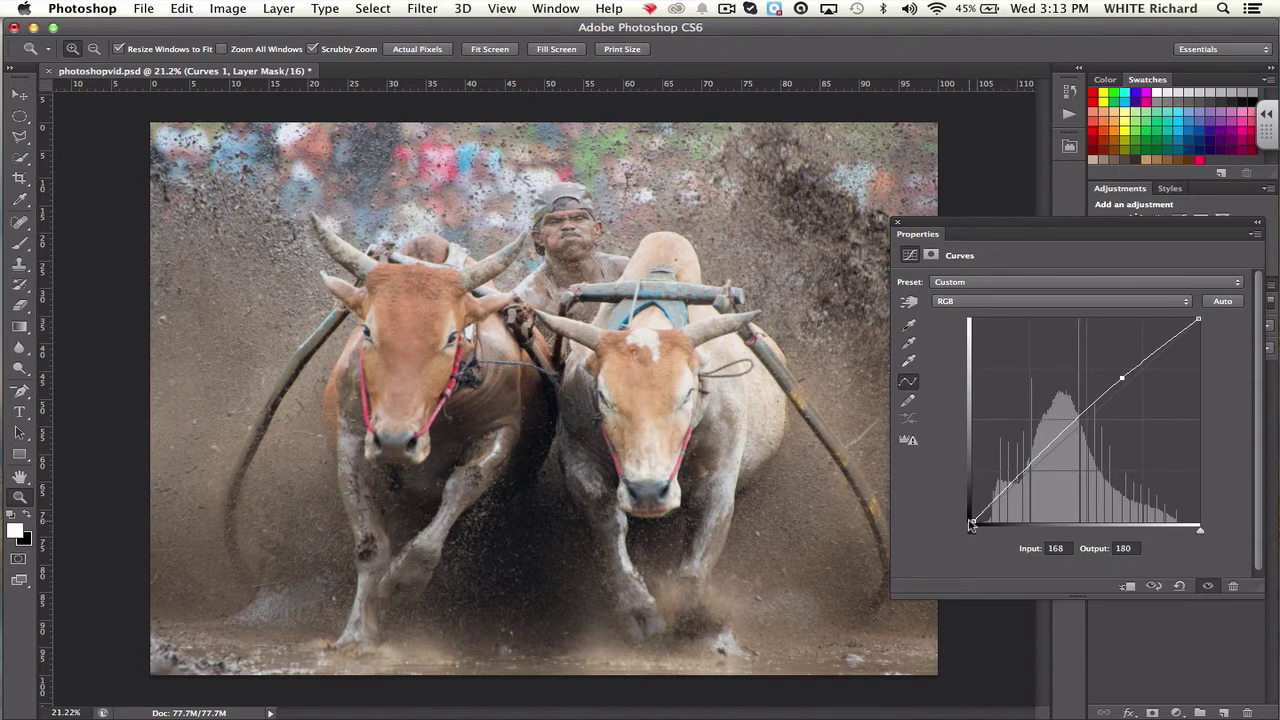
left_click_drag(1122, 378, 1129, 372)
left_click_drag(1050, 443, 1049, 457)
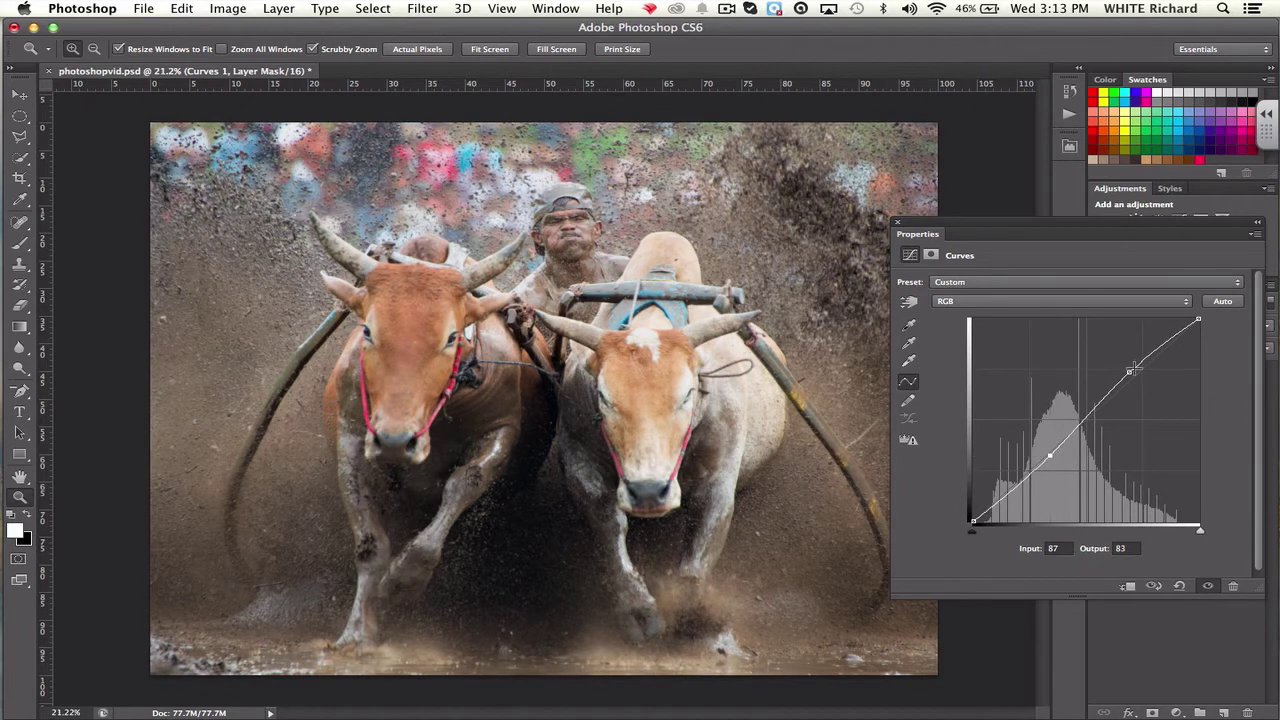
Fine-tune the curve's highlight and shadow points into a gentle S-shape, with the shadow point at input 84, output 83.
left_click_drag(1130, 371, 1128, 374)
left_click_drag(1051, 457, 1046, 453)
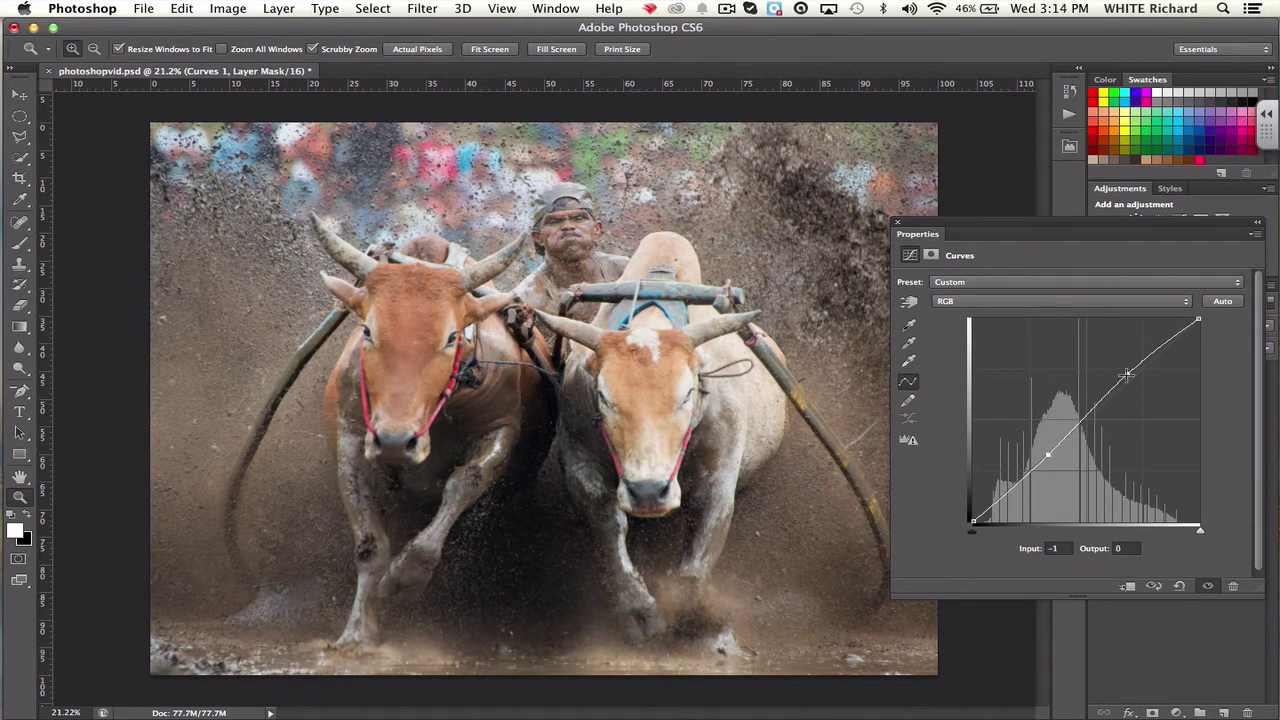
left_click_drag(1126, 374, 1124, 371)
left_click_drag(1045, 452, 1050, 455)
key("Down")
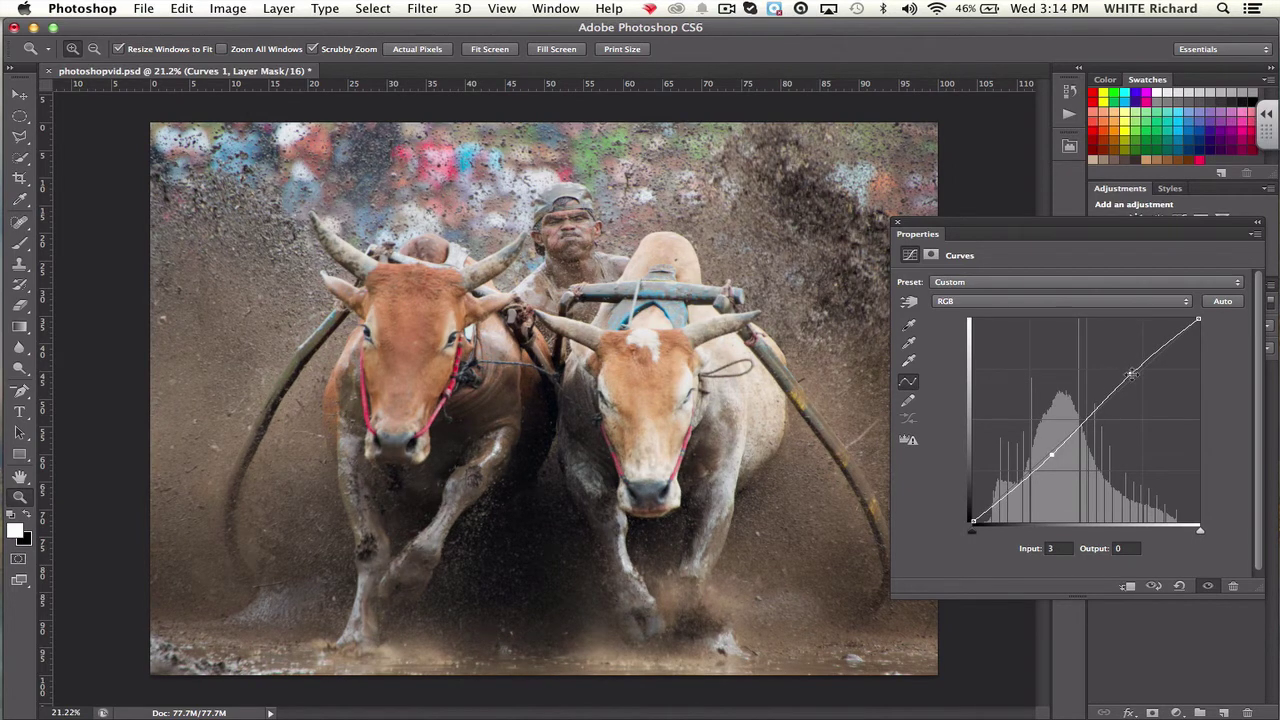
left_click_drag(1131, 374, 1125, 376)
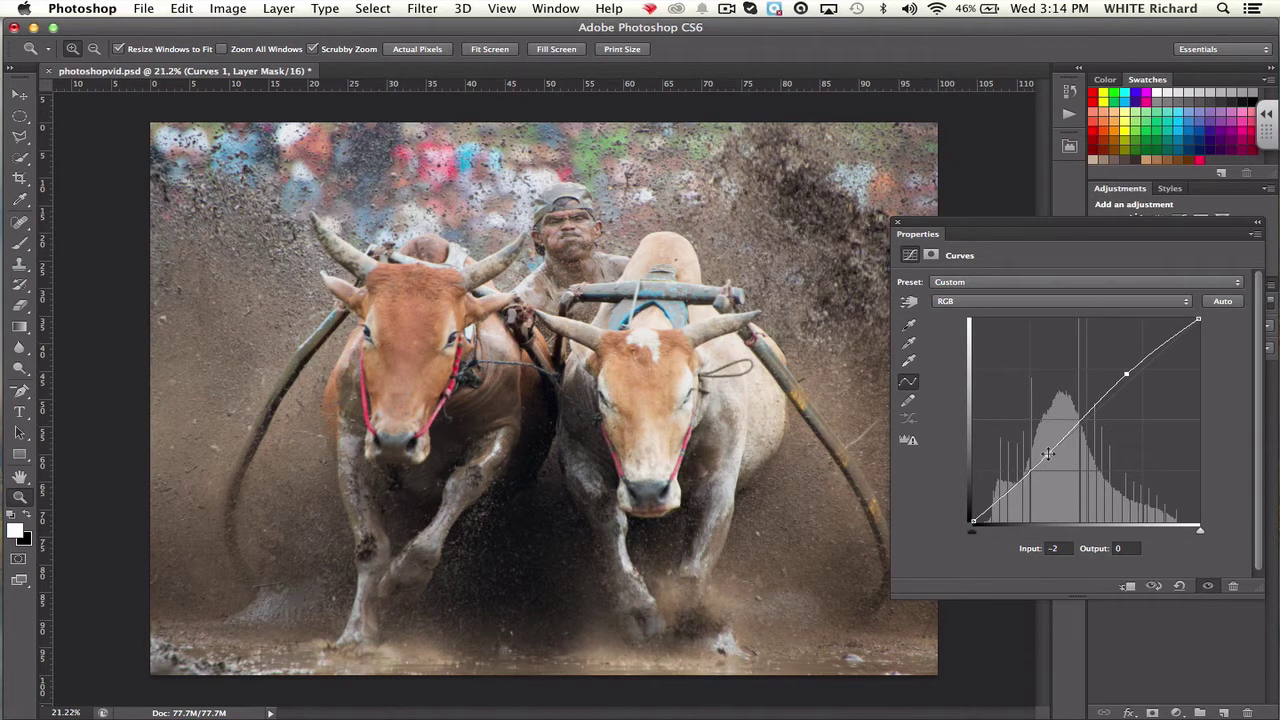
left_click(1047, 453)
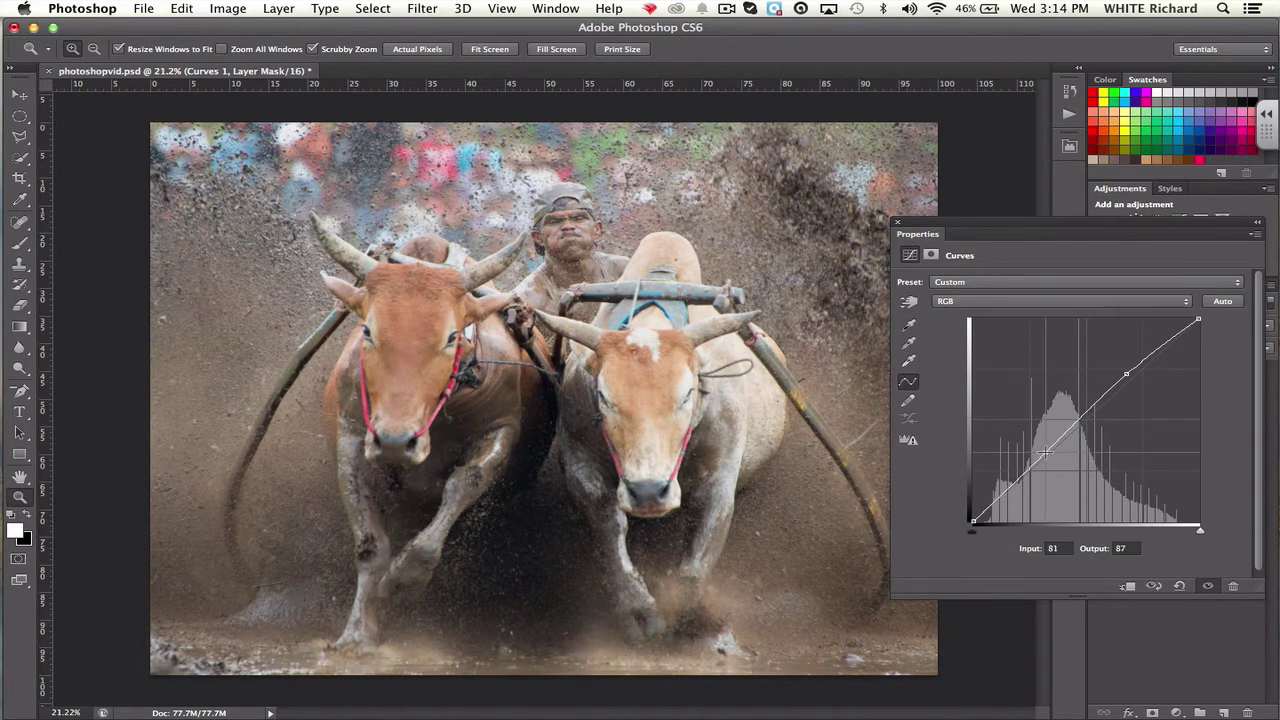
left_click_drag(1045, 452, 1046, 455)
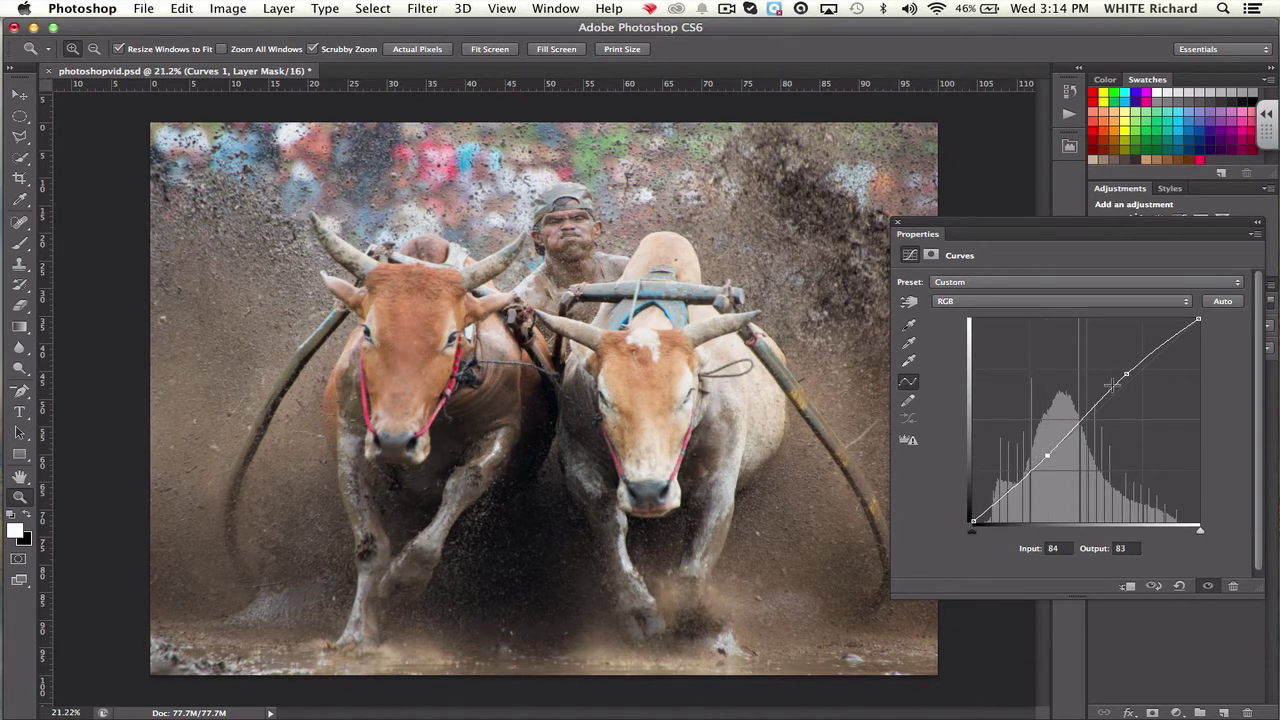
Set the highlight curve point to input 175, output 180 and the shadow point to input 90, output 78, then close the properties.
left_click_drag(1126, 374, 1128, 380)
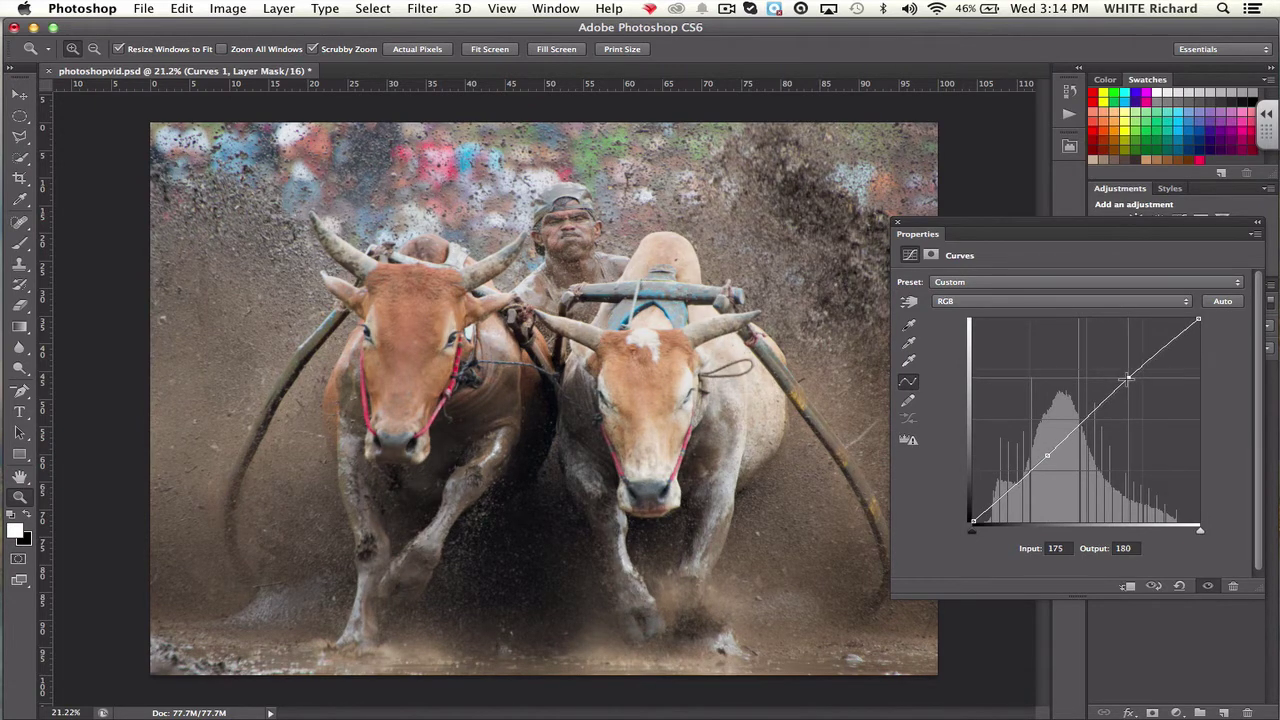
left_click(1046, 455)
left_click_drag(1047, 455, 1053, 459)
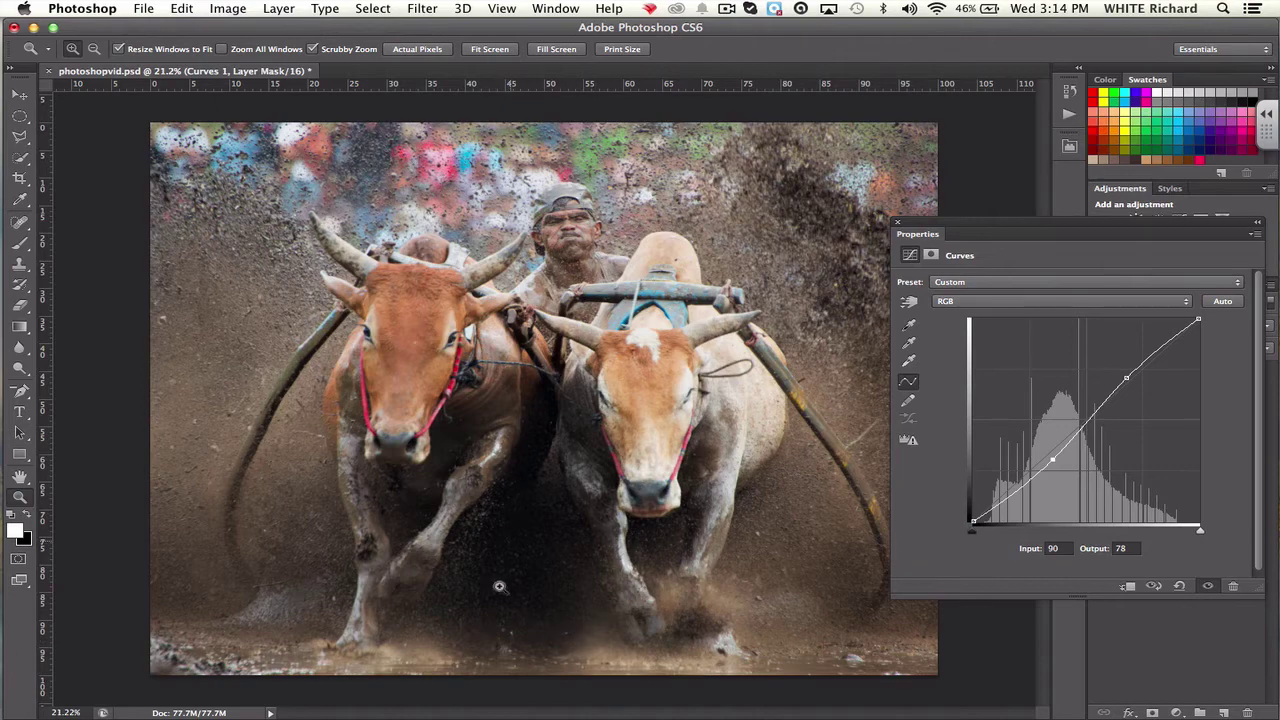
left_click(898, 222)
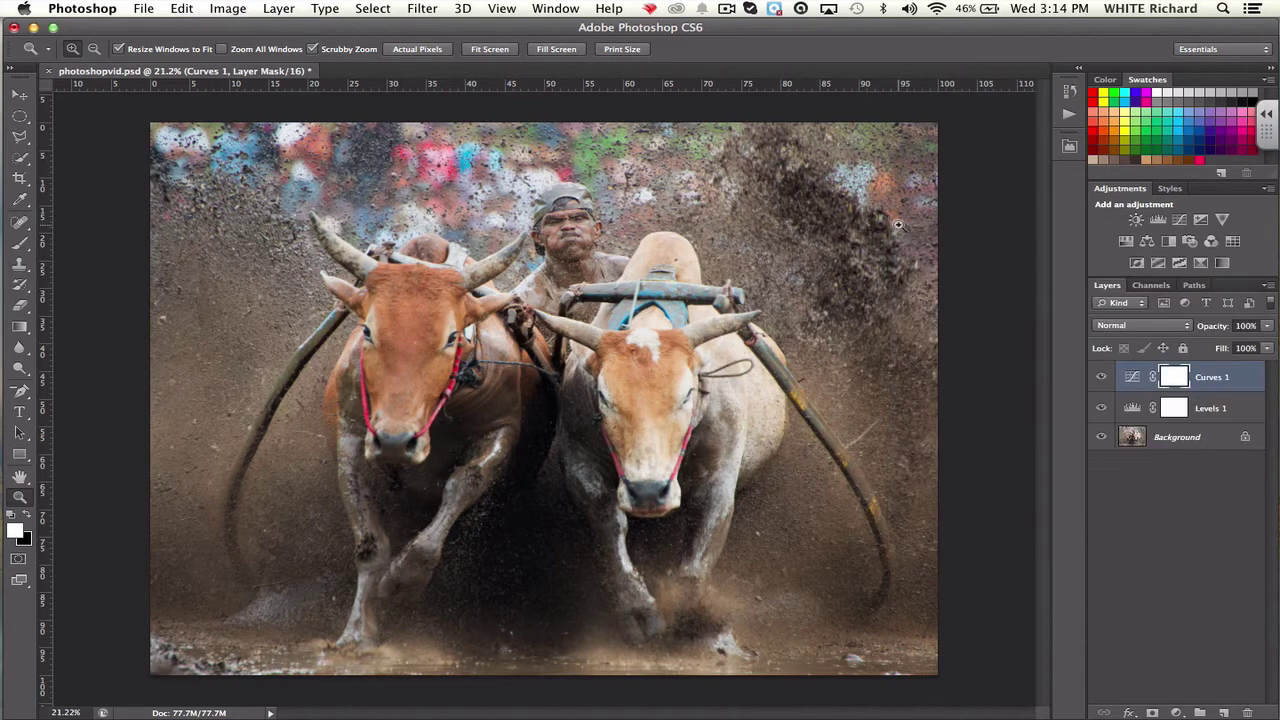
Compare the photo with and without the Curves 1 adjustment by toggling that layer's visibility.
left_click(1101, 378)
left_click(1101, 378)
left_click(1101, 378)
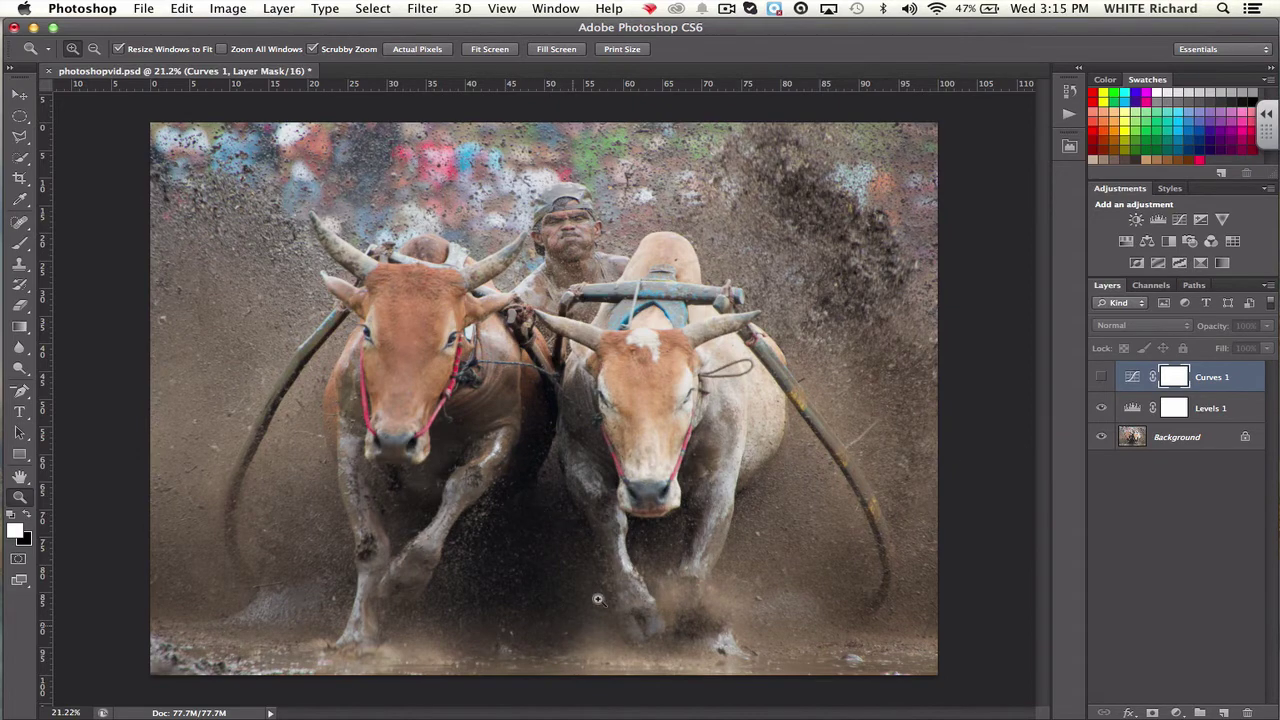
left_click(1101, 377)
left_click(1101, 377)
left_click(1102, 377)
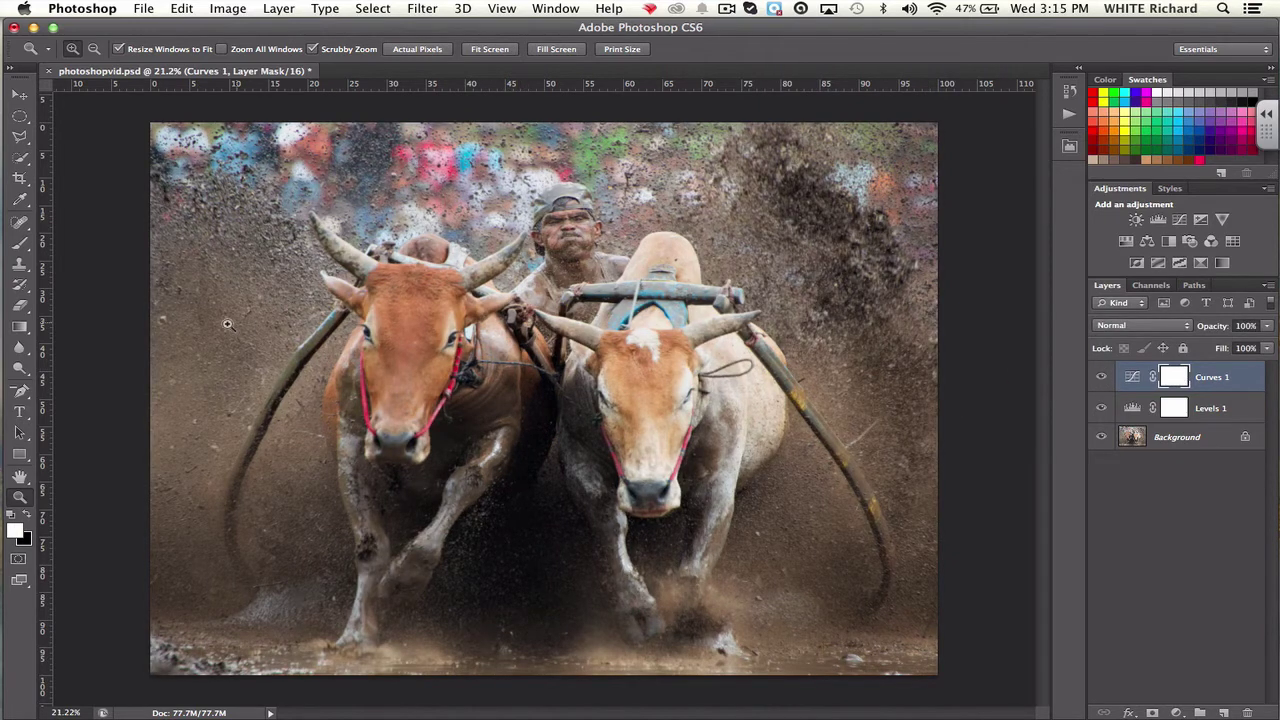
Activate the Brush tool with a soft round tip, 75 px in size and 0% hardness.
left_click(20, 245)
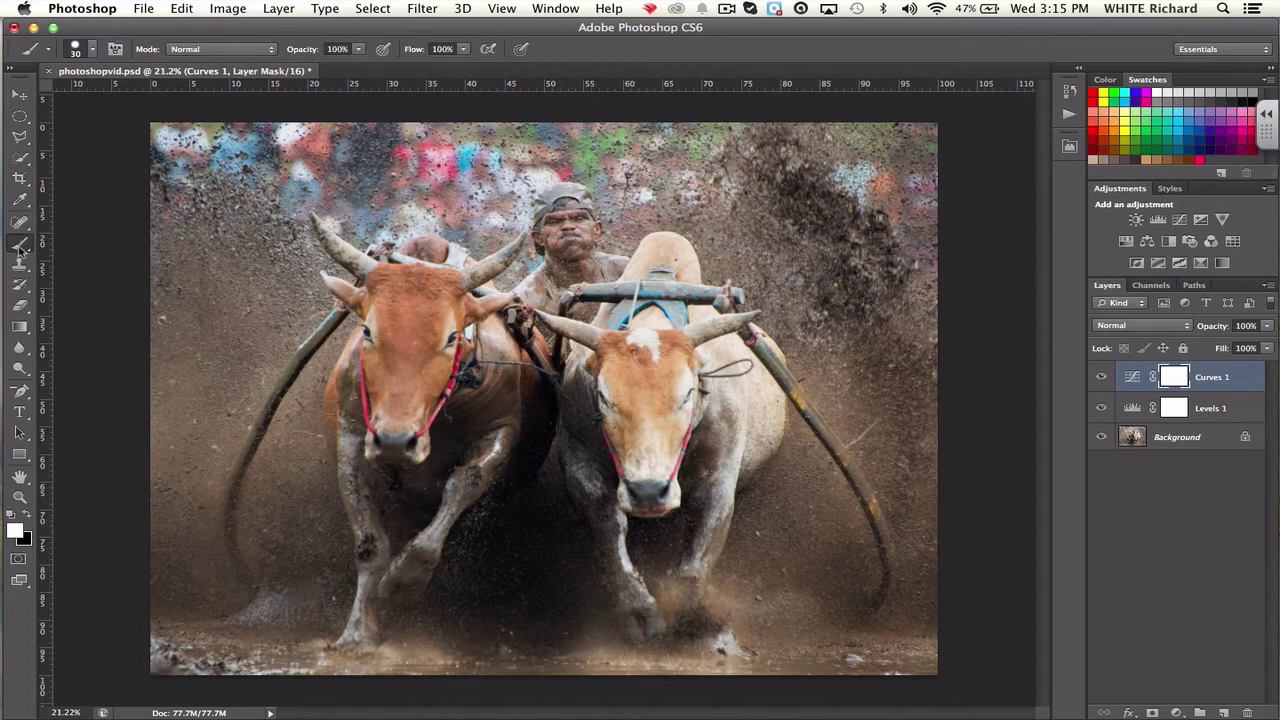
left_click(92, 52)
left_click(40, 170)
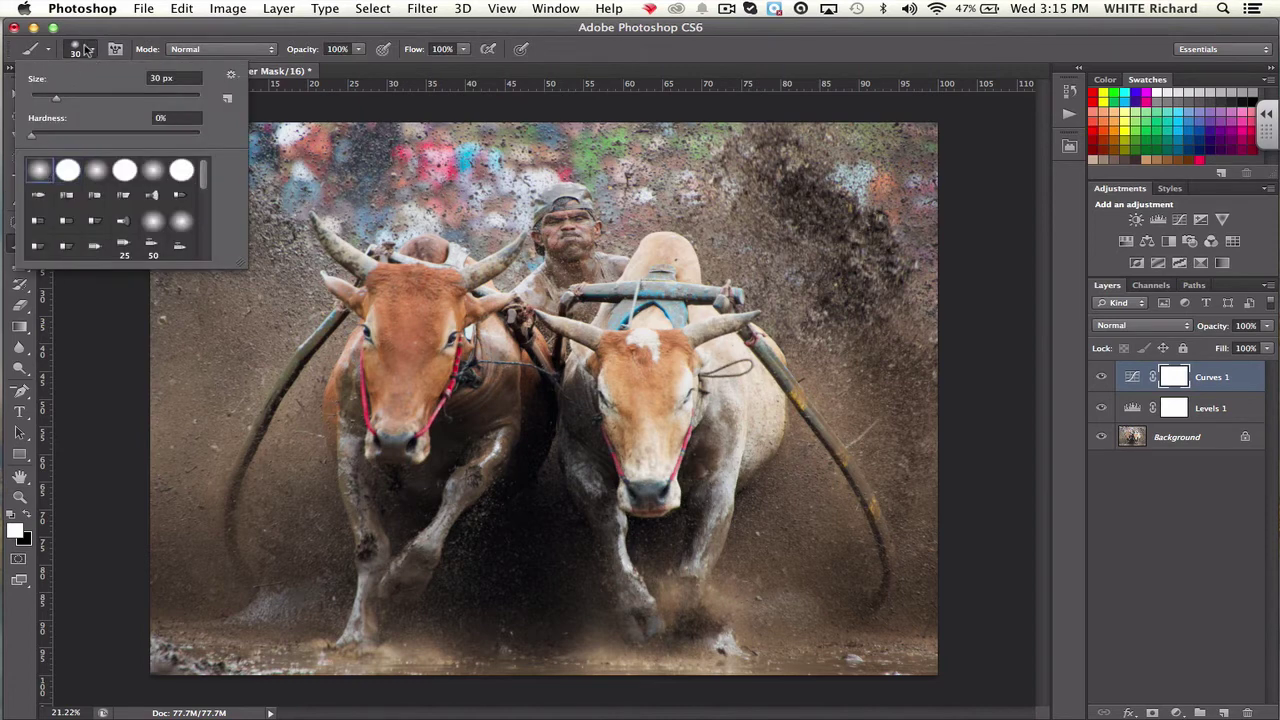
left_click(92, 52)
left_click(75, 52)
left_click(75, 52)
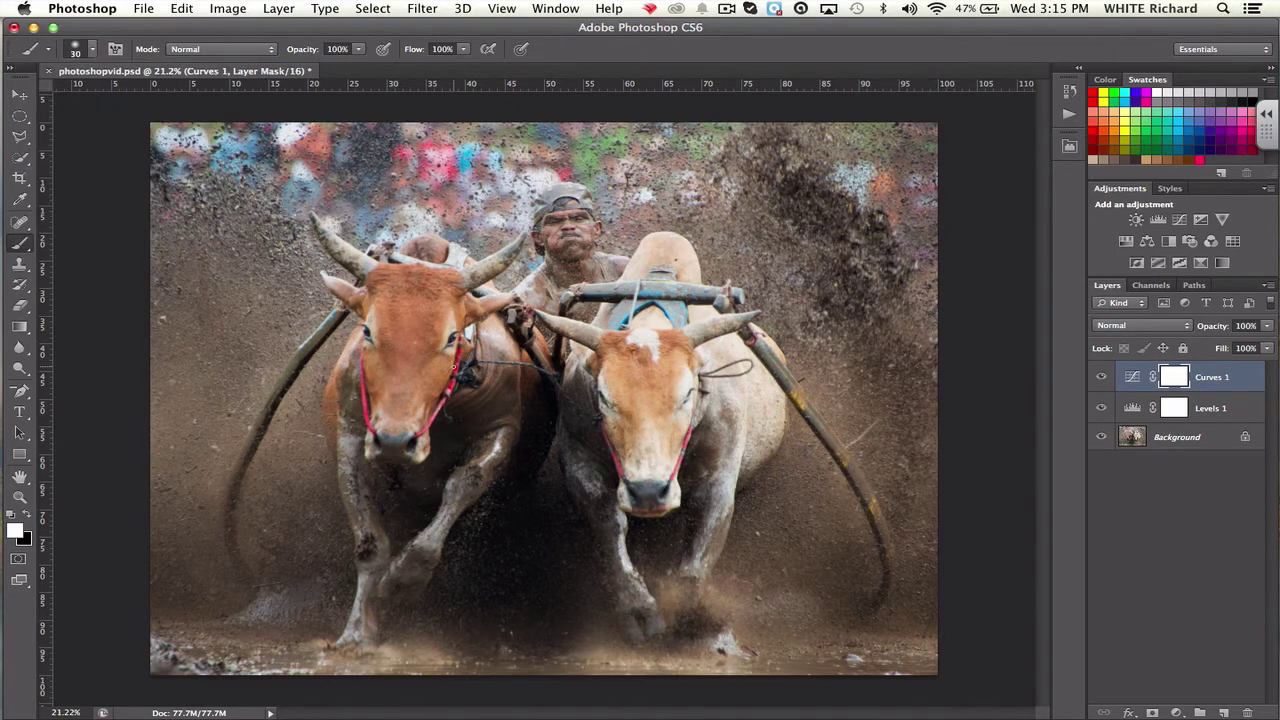
left_click(91, 50)
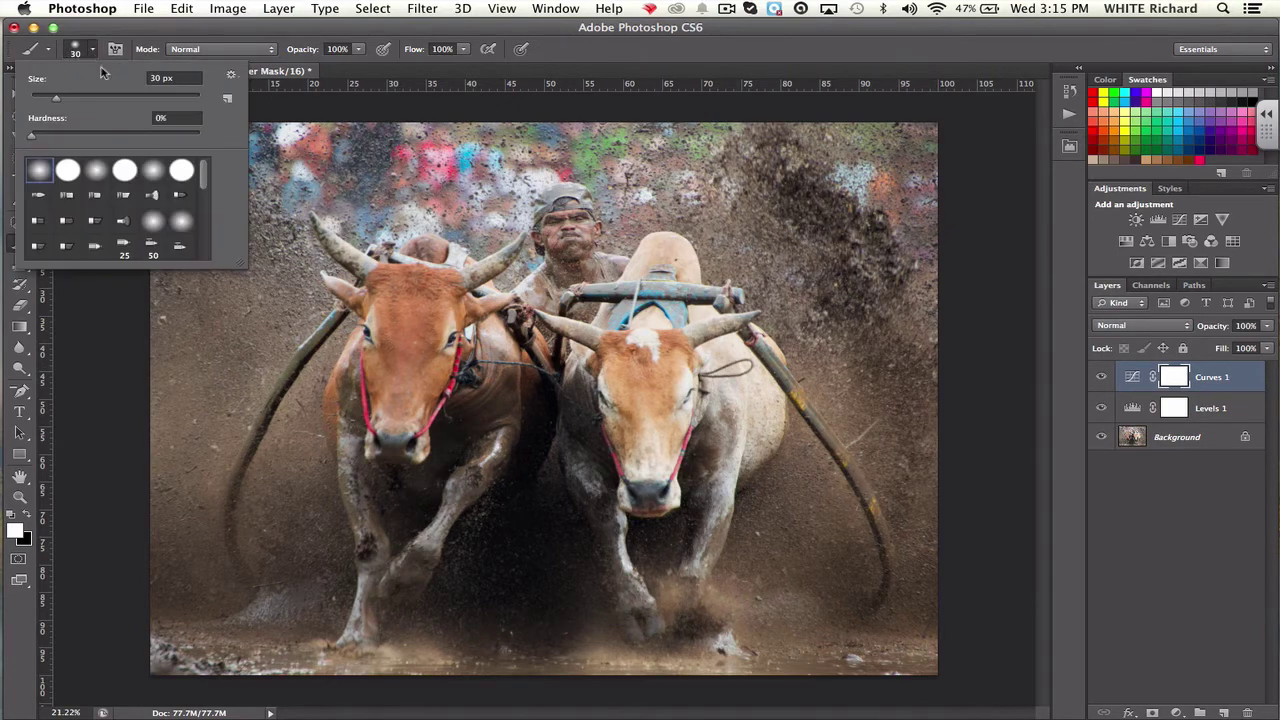
left_click_drag(59, 101, 93, 99)
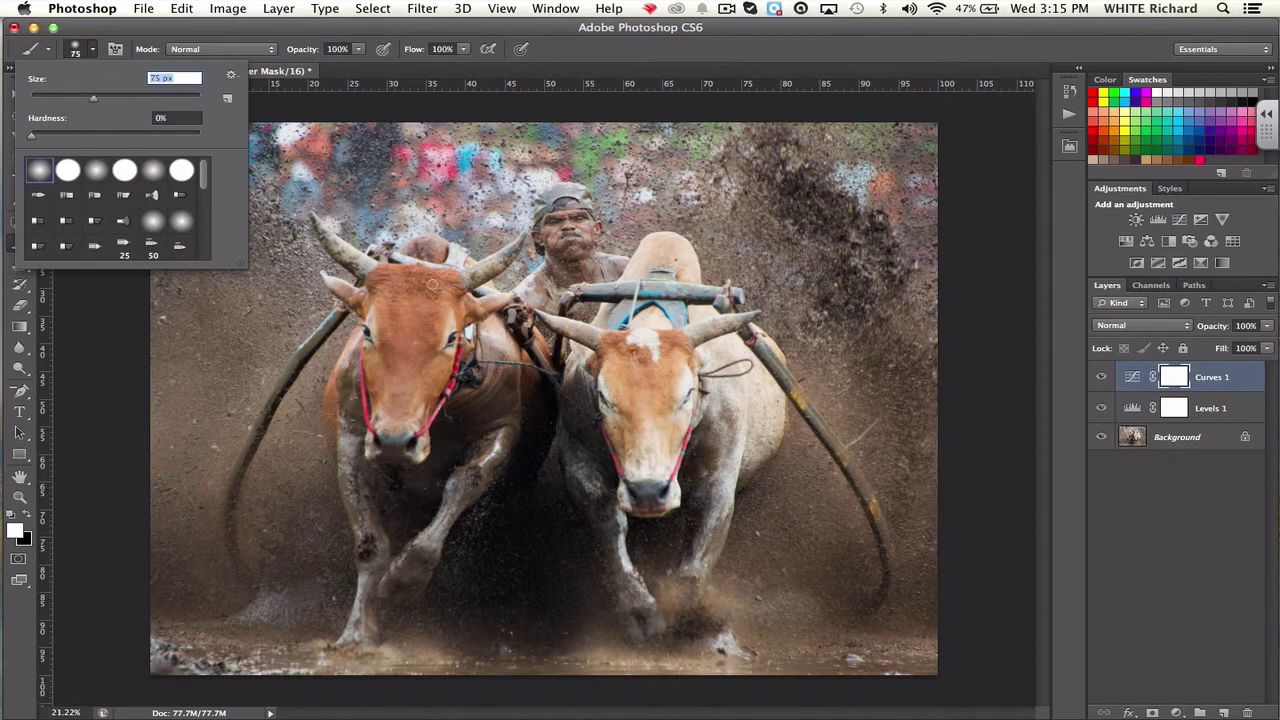
key("BackSpace")
key("Return")
left_click(776, 266)
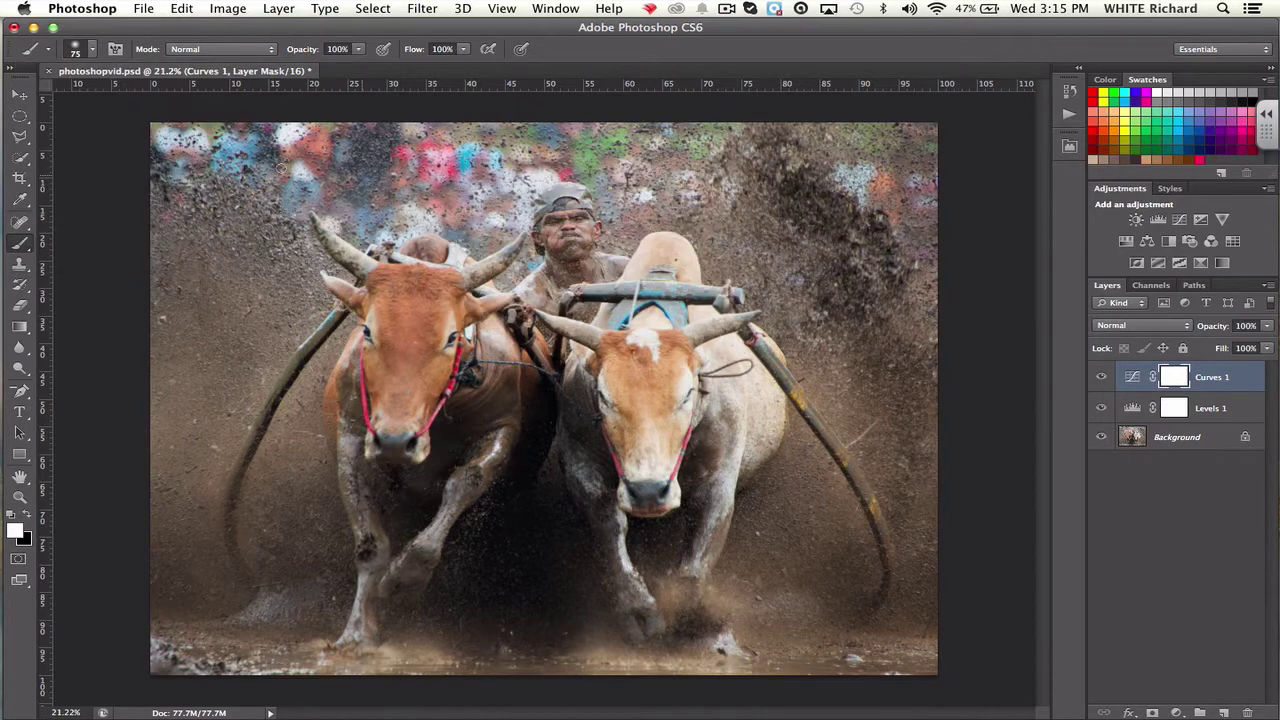
Enlarge the brush to 400 px and make black the foreground colour.
key("bracketright")
key("bracketright")
key("bracketright")
key("bracketright")
key("bracketright")
key("bracketright")
key("bracketright")
key("bracketright")
key("bracketright")
key("bracketleft")
key("bracketleft")
left_click(29, 514)
left_click(29, 514)
left_click(29, 514)
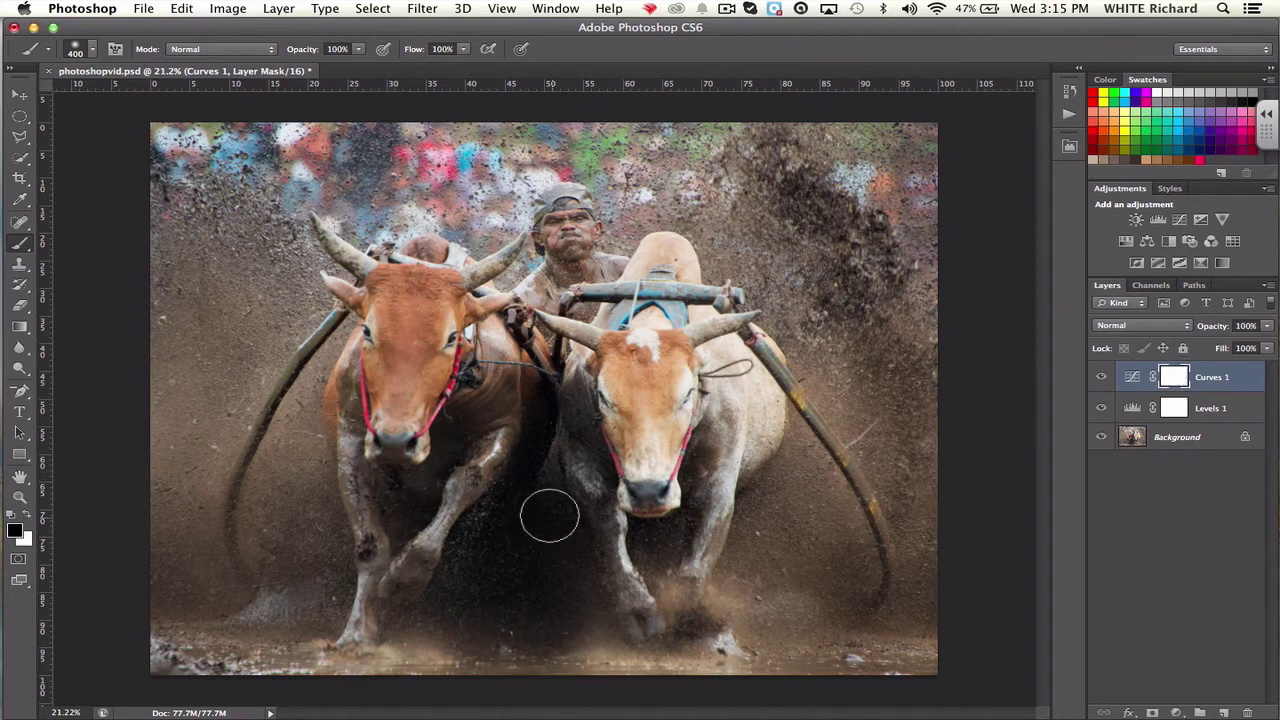
Paint black on the Curves 1 mask over the dark area between the two bulls' legs and compare the effect.
mouse_move(549, 514)
left_mouse_down()
mouse_move(523, 537)
mouse_move(548, 517)
mouse_move(537, 575)
mouse_move(538, 513)
mouse_move(563, 573)
mouse_move(510, 599)
mouse_move(527, 536)
mouse_move(578, 549)
mouse_move(560, 581)
mouse_move(537, 556)
mouse_move(550, 481)
mouse_move(530, 562)
mouse_move(497, 575)
mouse_move(532, 510)
left_mouse_up()
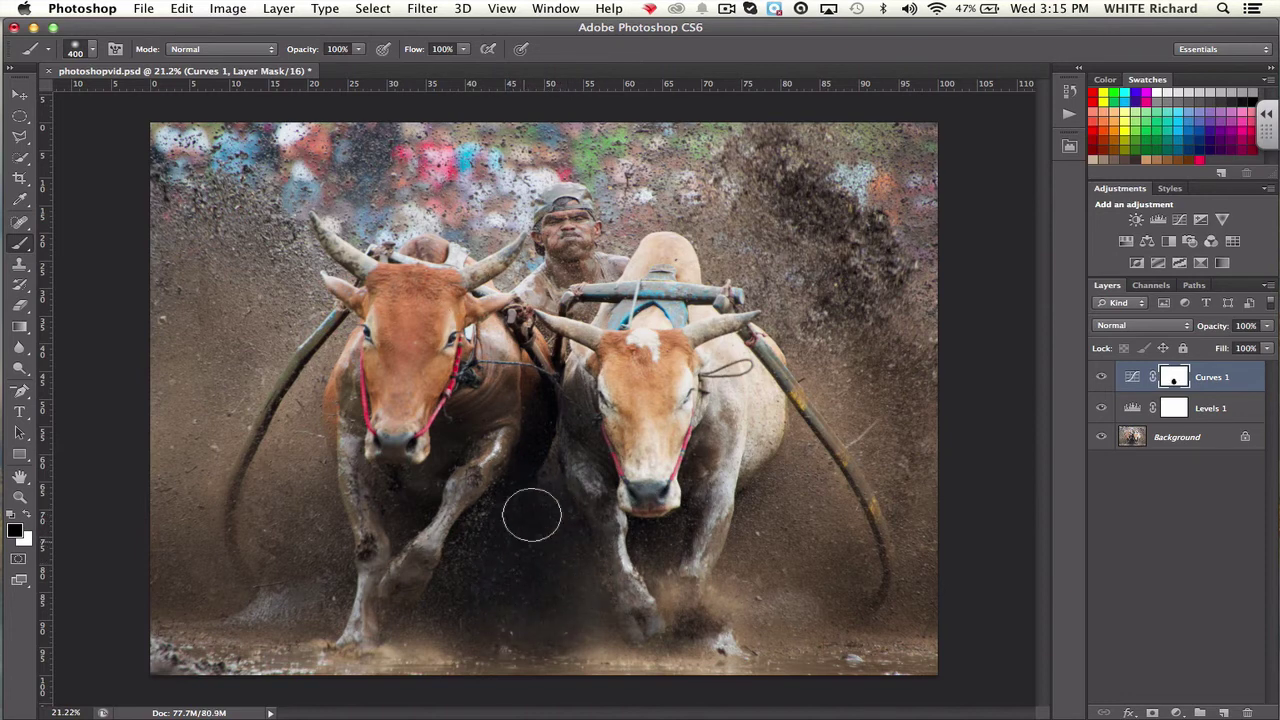
left_click(1103, 377)
left_click(1103, 377)
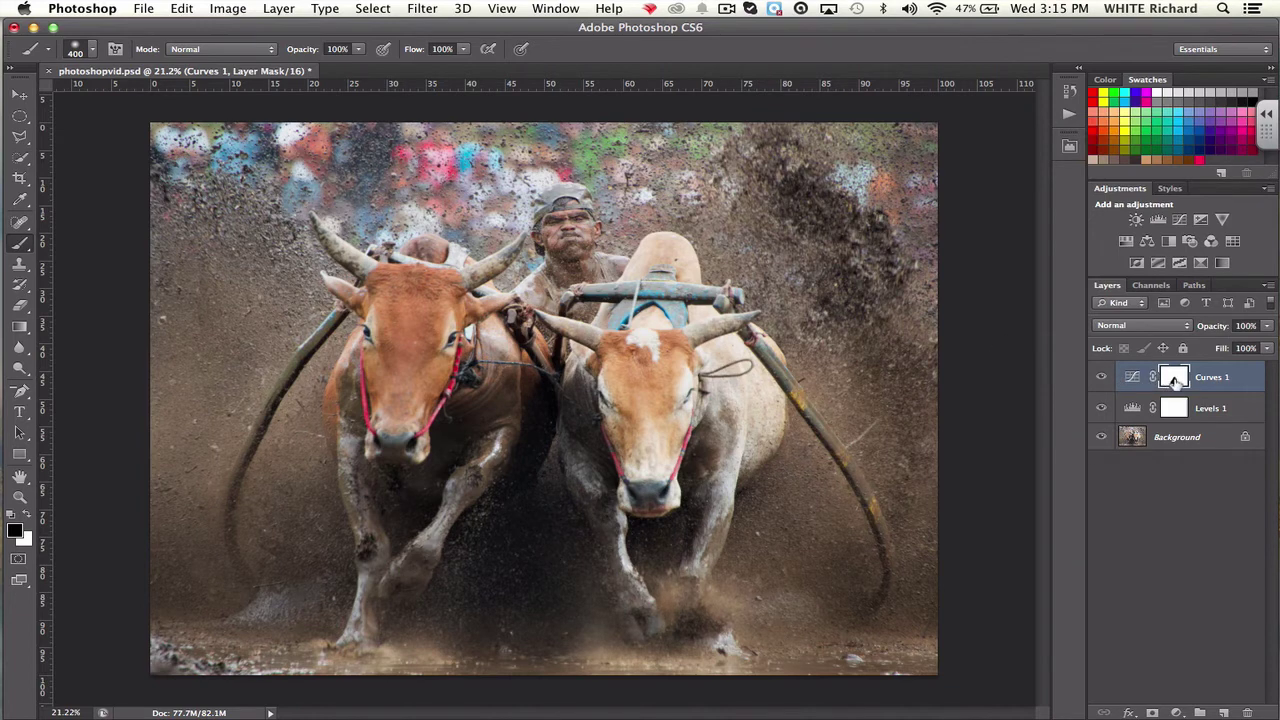
Paint white on the Curves 1 mask inside the dark area between the bulls to bring the adjustment back there.
left_click(28, 523)
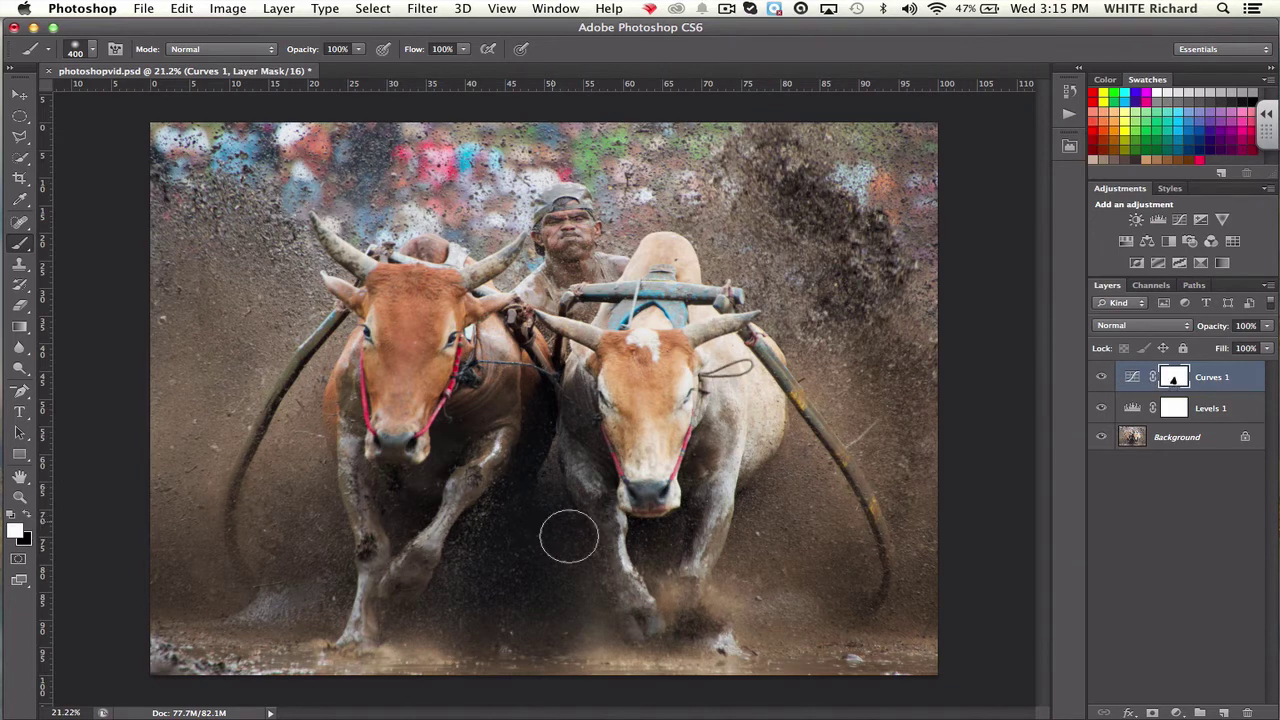
mouse_move(569, 539)
left_mouse_down()
mouse_move(554, 586)
mouse_move(551, 490)
mouse_move(576, 562)
mouse_move(502, 622)
mouse_move(493, 564)
mouse_move(564, 512)
mouse_move(562, 555)
left_mouse_up()
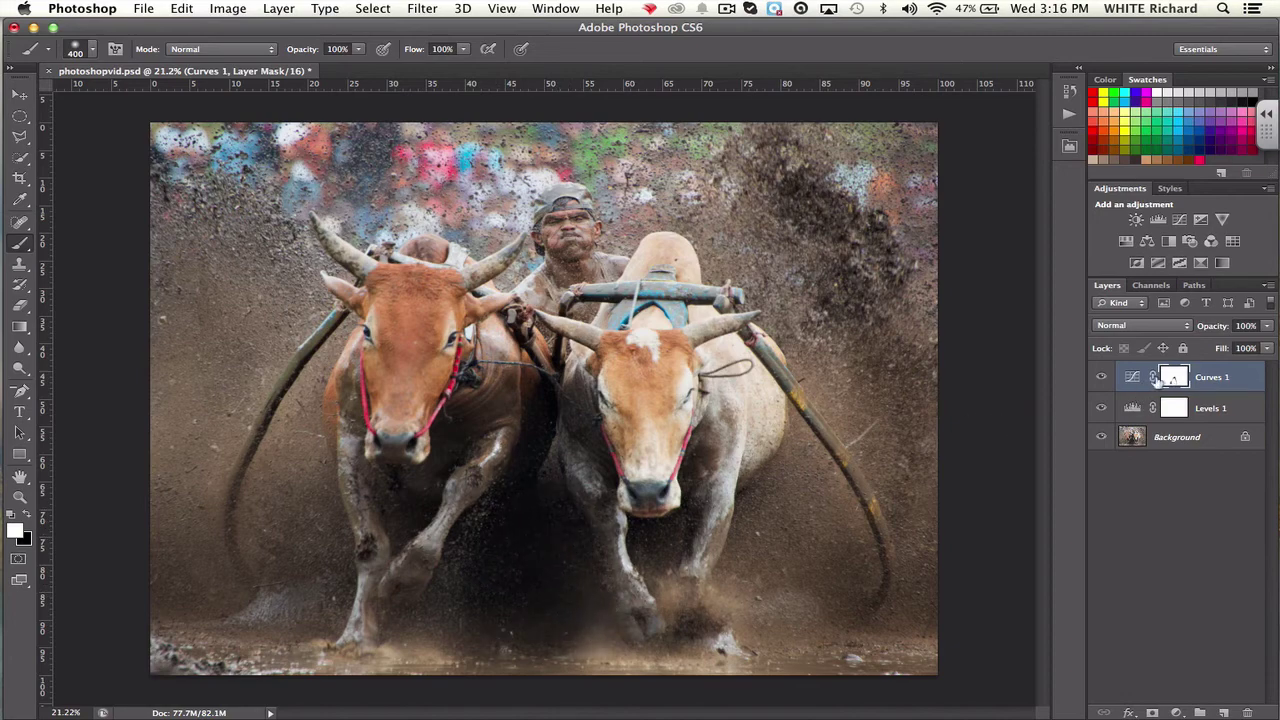
Display the Curves 1 mask on its own, fill its hollow centre with black paint, and return to the photo view.
left_click(1174, 377, "alt")
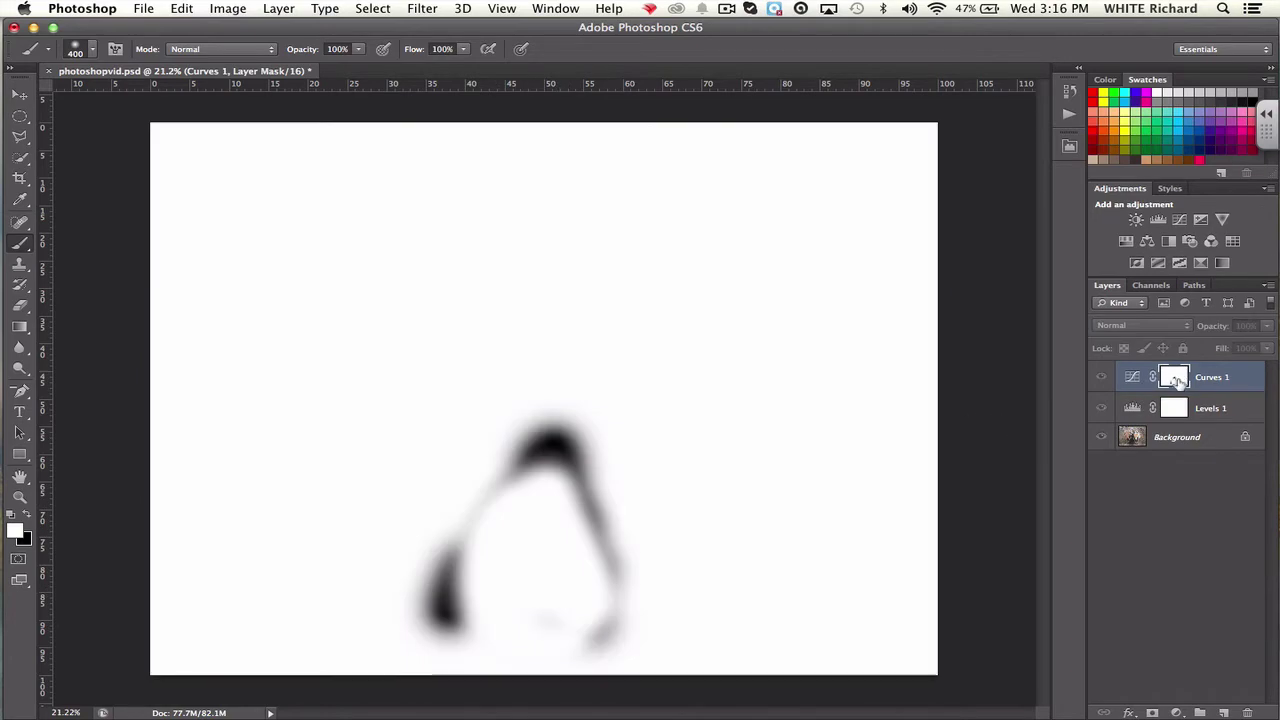
left_click(30, 515)
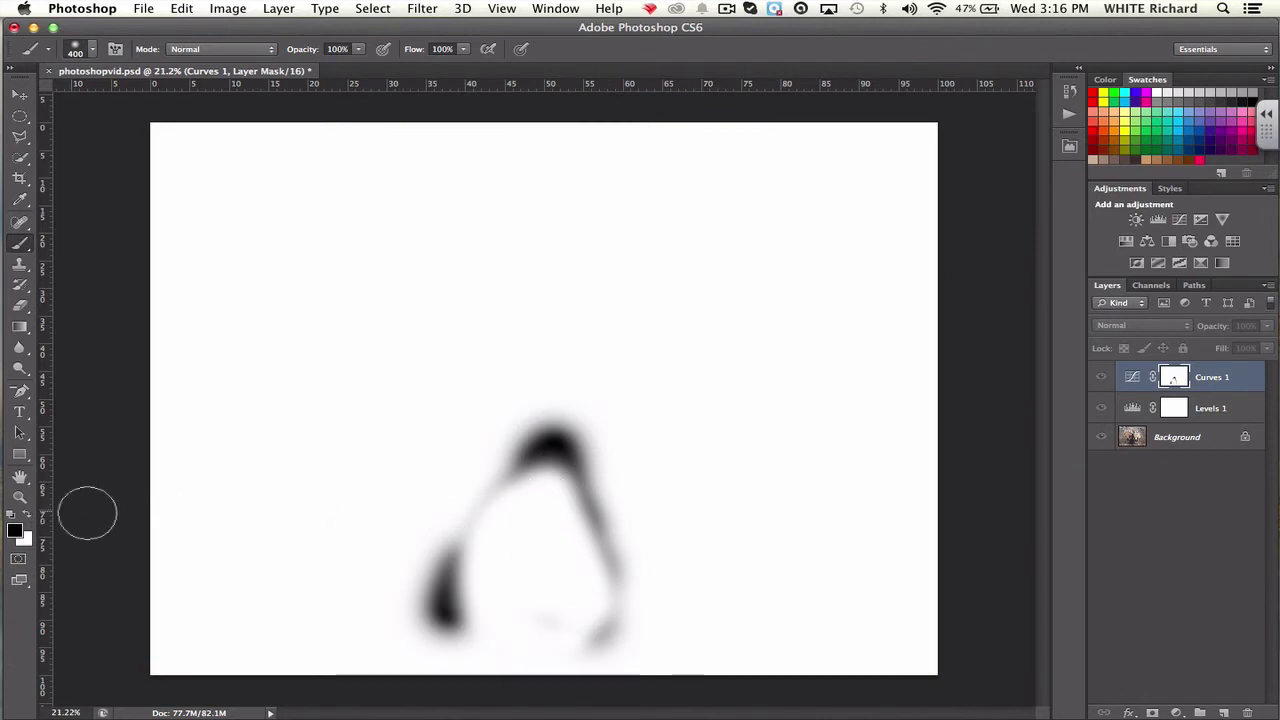
mouse_move(549, 505)
left_mouse_down()
mouse_move(520, 569)
mouse_move(515, 497)
mouse_move(564, 560)
mouse_move(567, 606)
mouse_move(593, 595)
mouse_move(556, 499)
mouse_move(593, 593)
left_mouse_up()
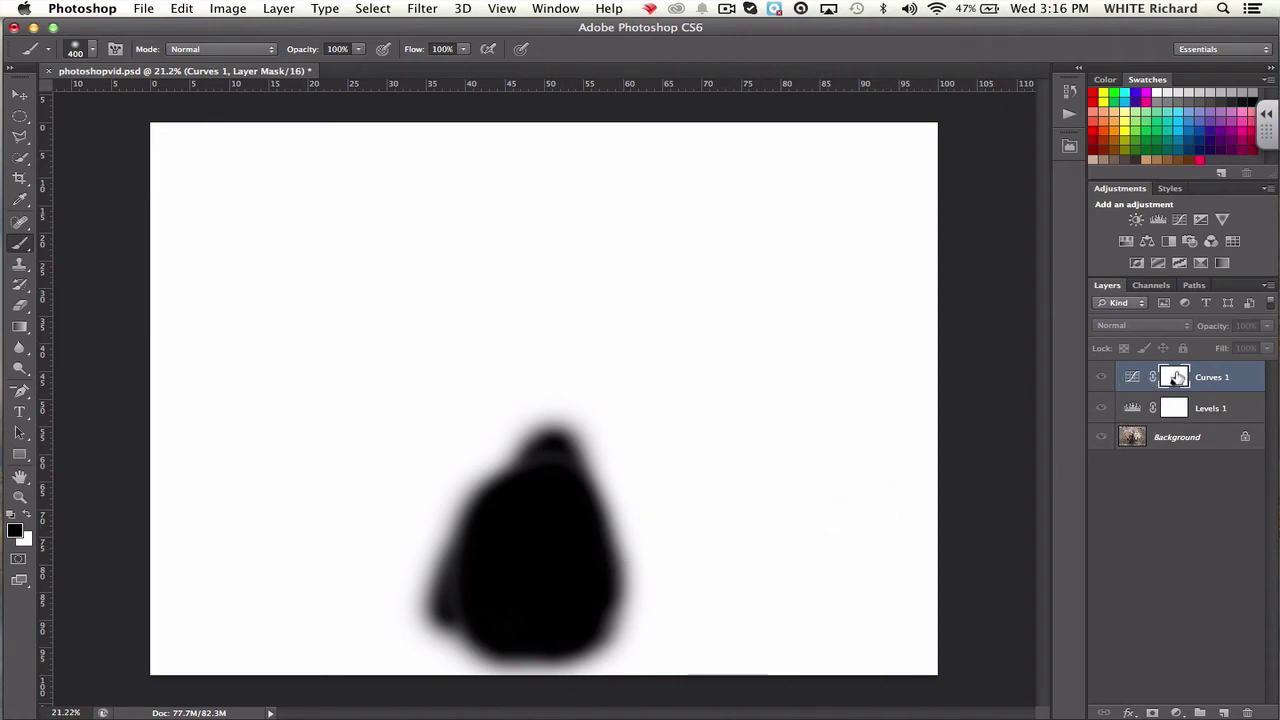
left_click(1178, 375, "alt")
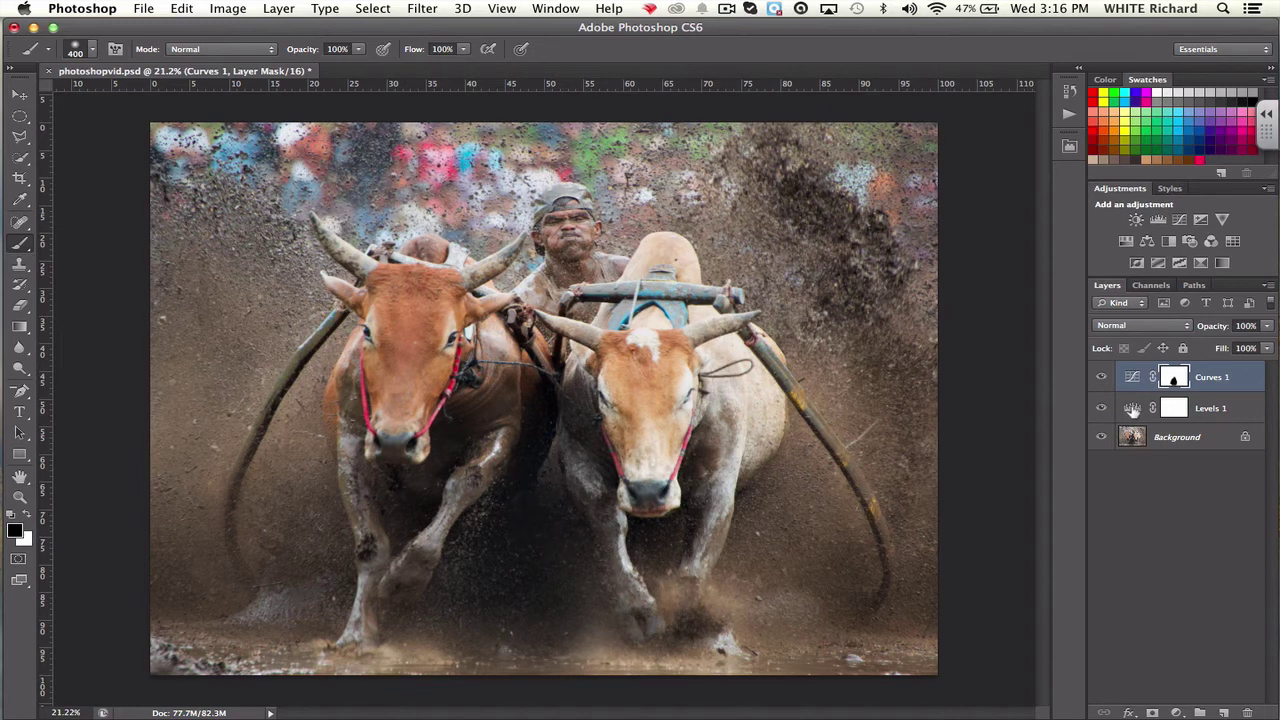
Extend the black mask painting up the shaded gap between the bulls, reducing the brush size to 125 px.
mouse_move(591, 494)
left_mouse_down()
mouse_move(549, 419)
mouse_move(540, 412)
mouse_move(530, 432)
mouse_move(550, 431)
mouse_move(533, 403)
mouse_move(500, 477)
mouse_move(413, 486)
mouse_move(410, 507)
mouse_move(561, 424)
mouse_move(569, 345)
left_mouse_up()
key("bracketleft")
key("bracketleft")
key("bracketleft")
key("bracketleft")
key("bracketleft")
key("bracketleft")
key("bracketleft")
key("bracketleft")
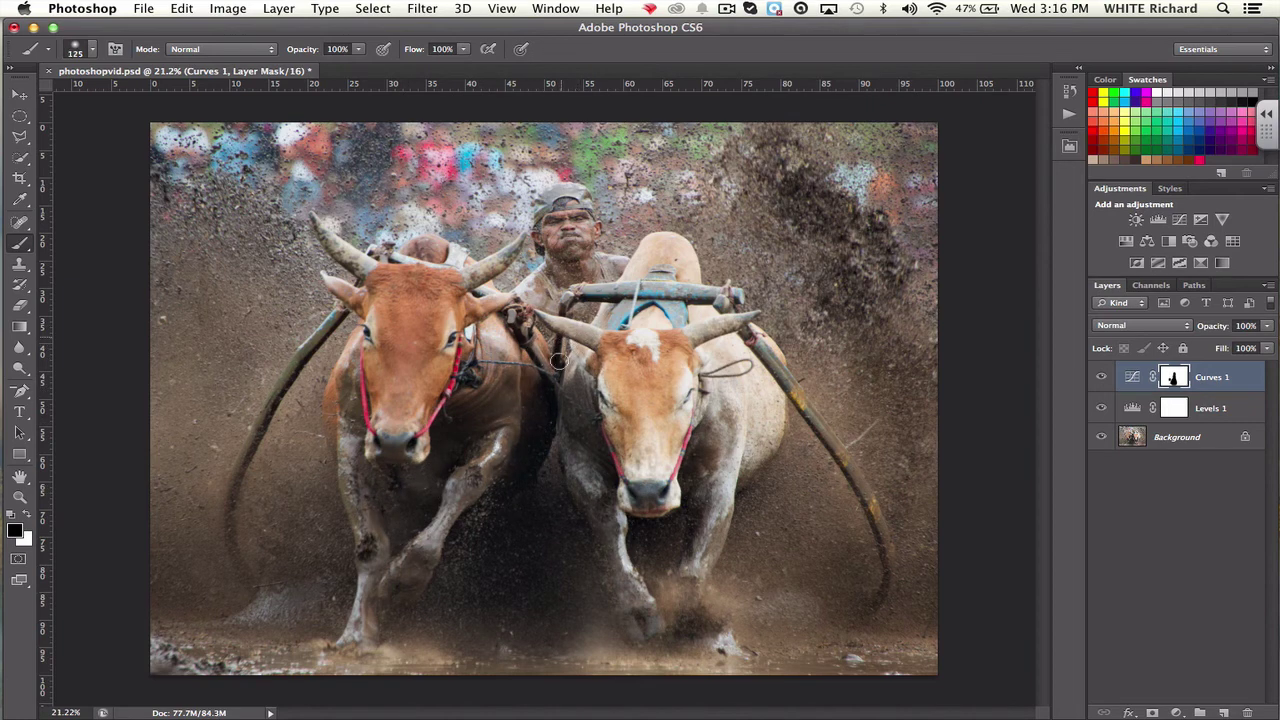
Hide Curves 1 temporarily, set the midtone input of the Levels 1 adjustment to 1.17, and show Curves 1 again.
left_click(1101, 377)
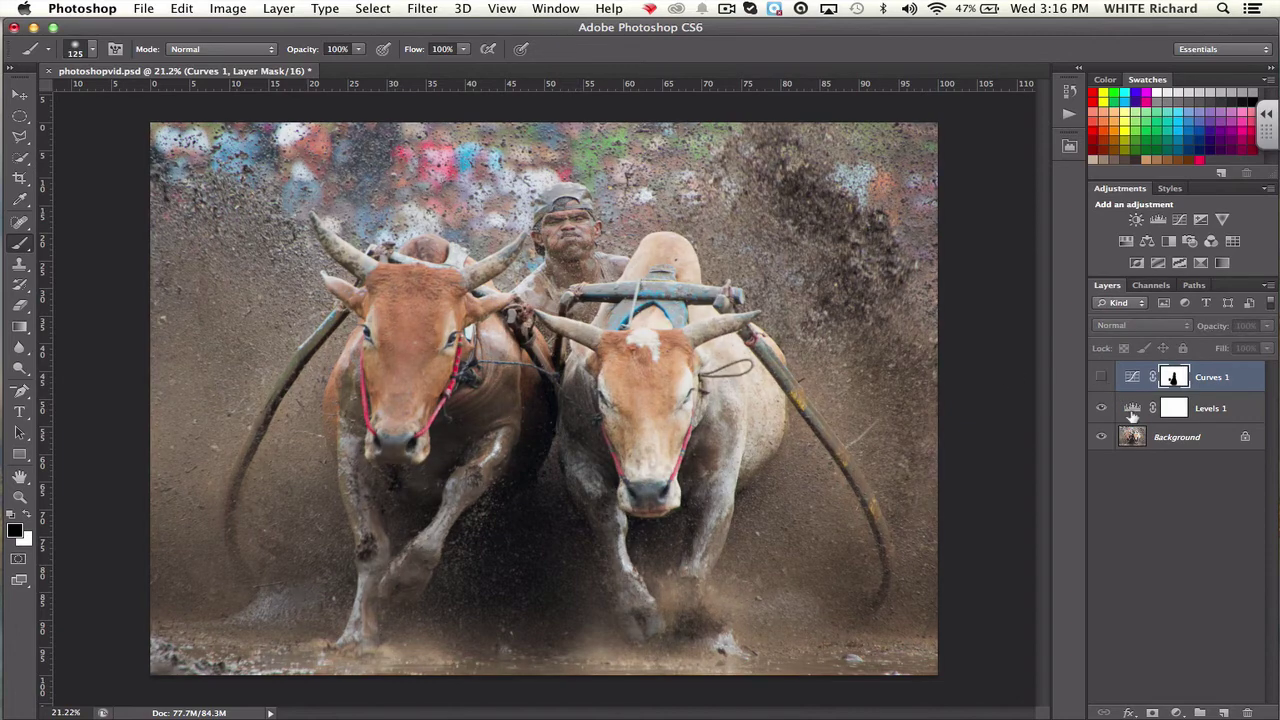
double_click(1131, 408)
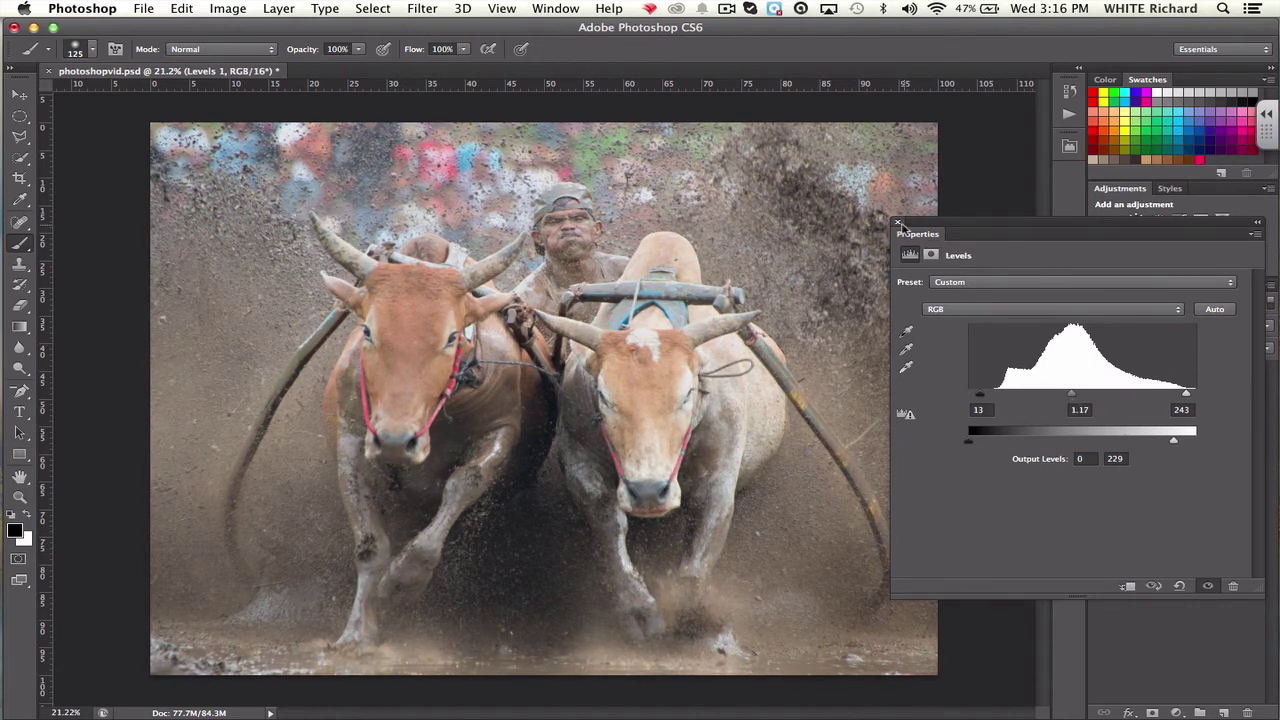
left_click(898, 222)
left_click(1102, 378)
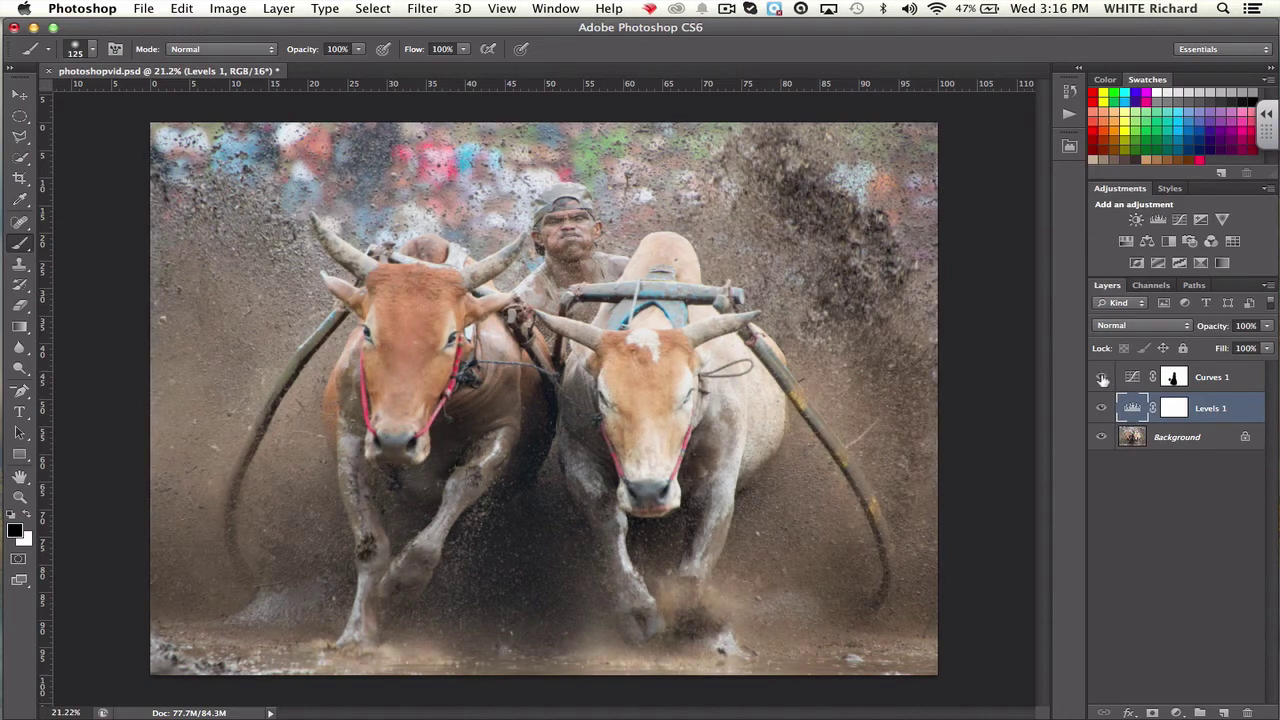
Readjust Curves 1 with the shadow point at input 93, output 72 and the highlight point at input 190, output 182.
double_click(1134, 382)
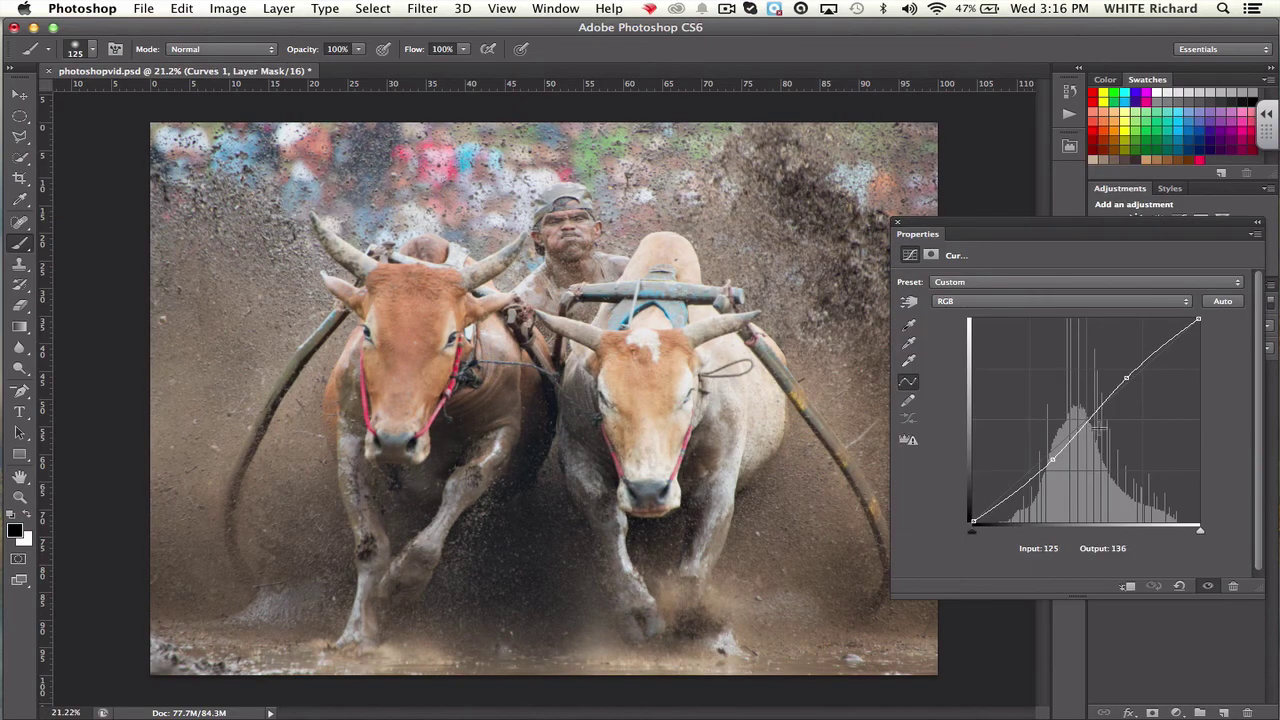
left_click(1054, 464)
left_click_drag(1054, 464, 1057, 467)
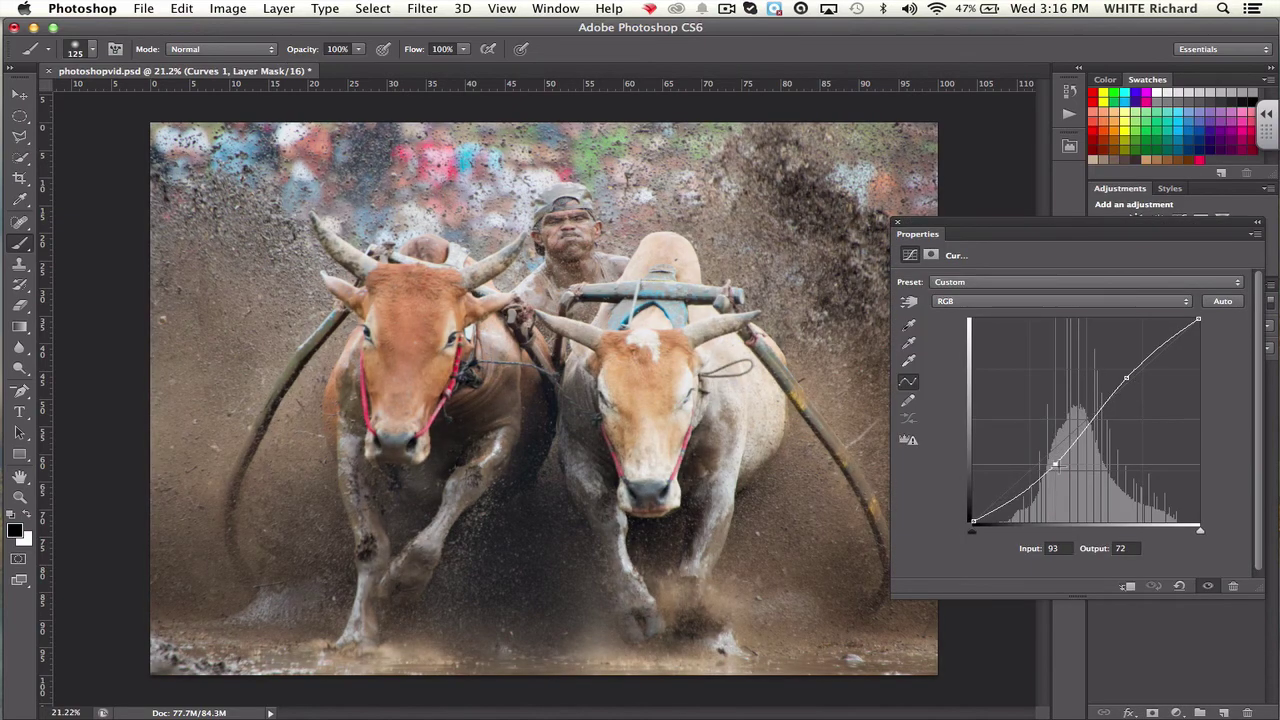
left_click_drag(1124, 379, 1142, 376)
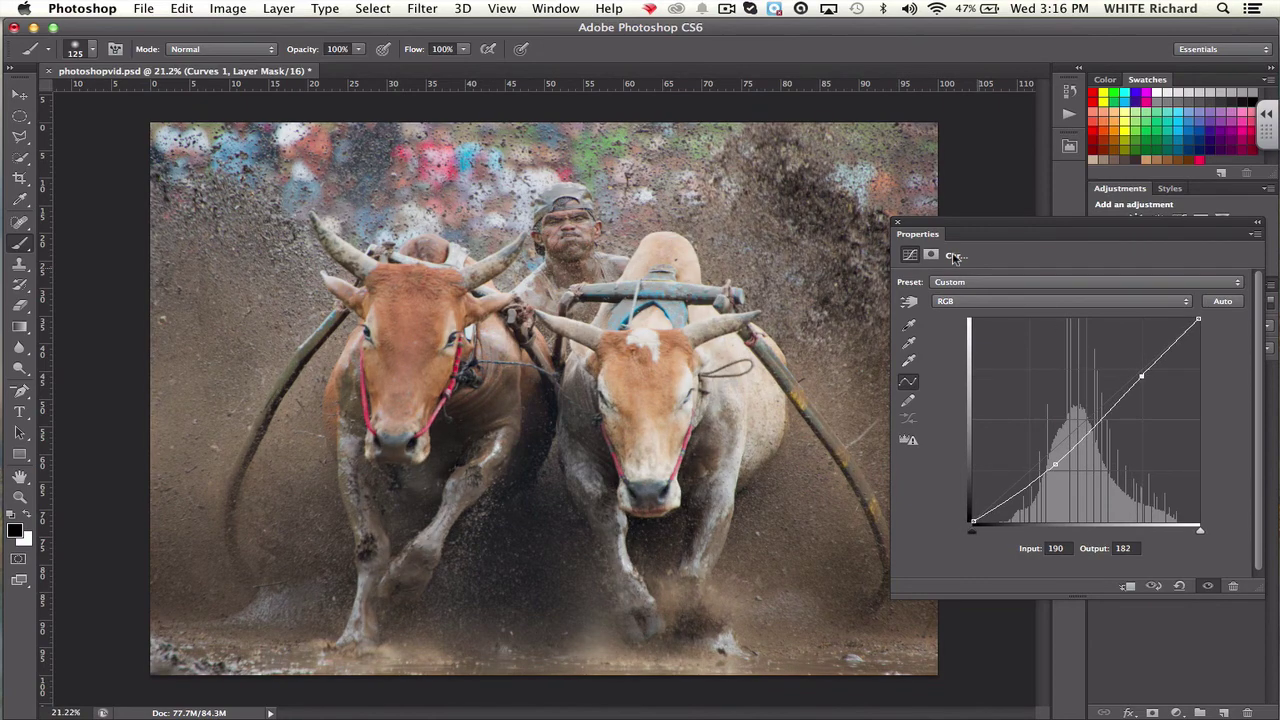
left_click(897, 222)
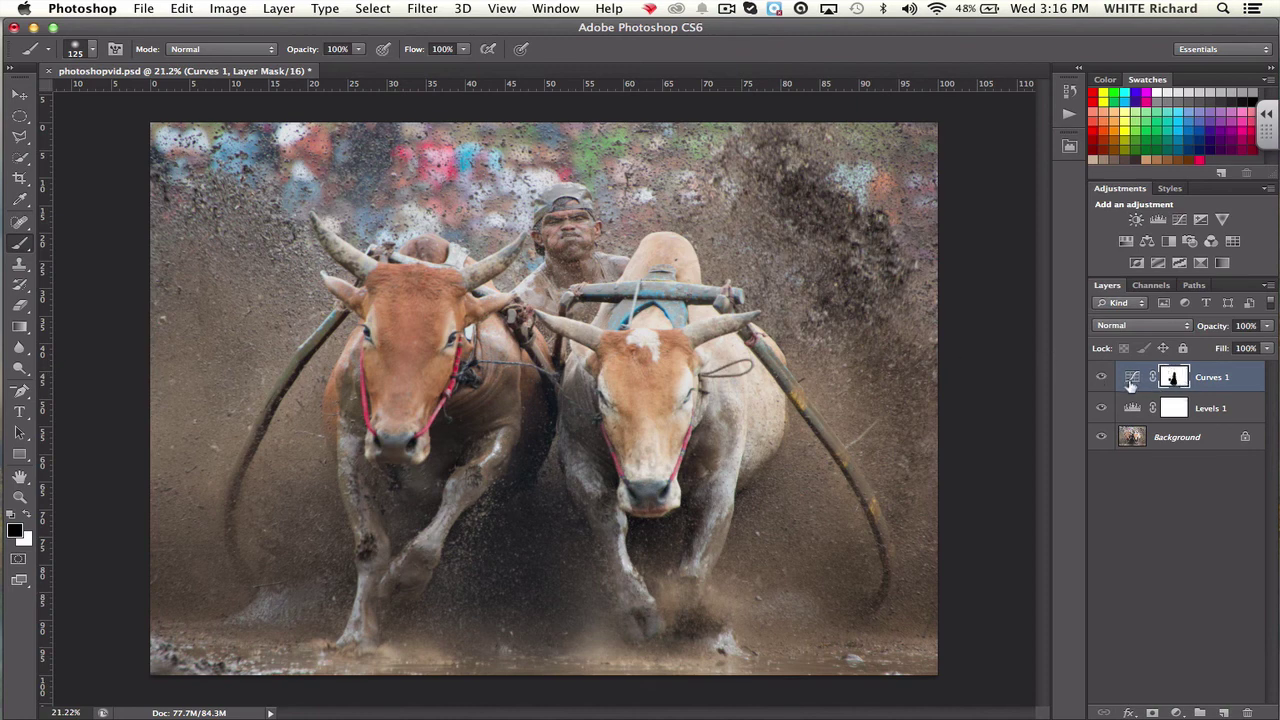
Reopen the Levels 1 adjustment and set its black output level to 0.
double_click(1134, 410)
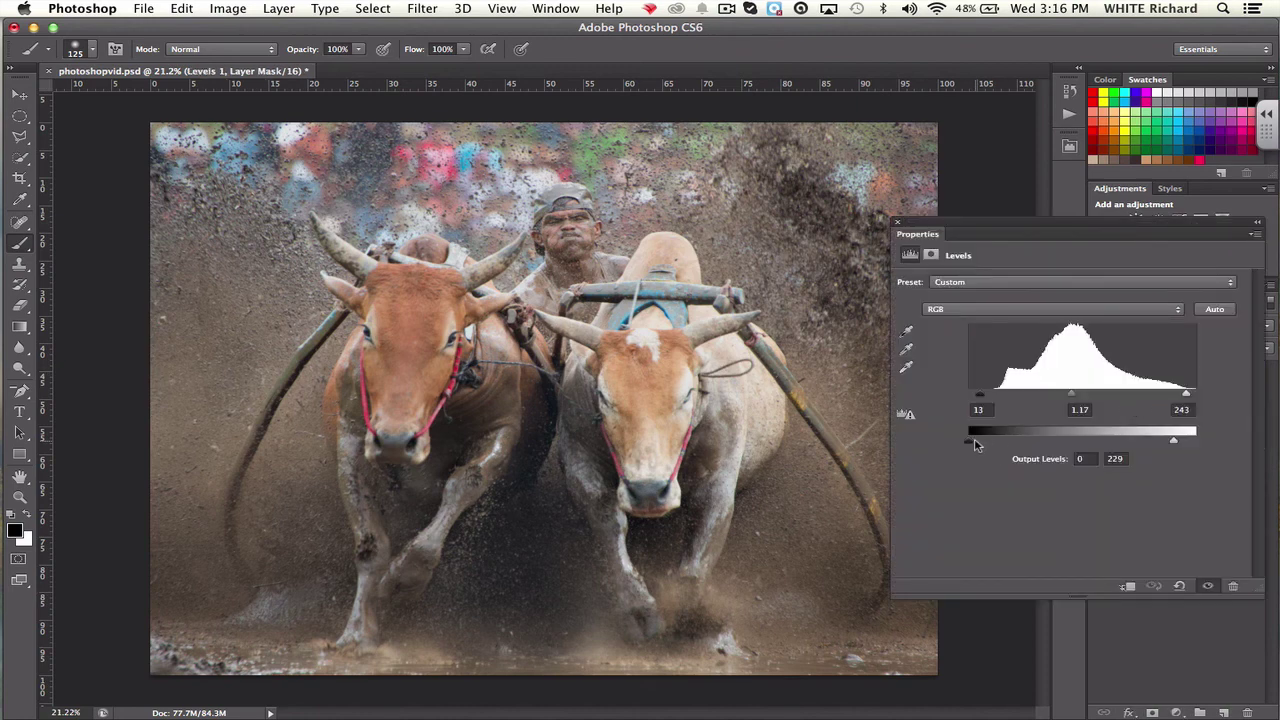
left_click_drag(975, 442, 968, 442)
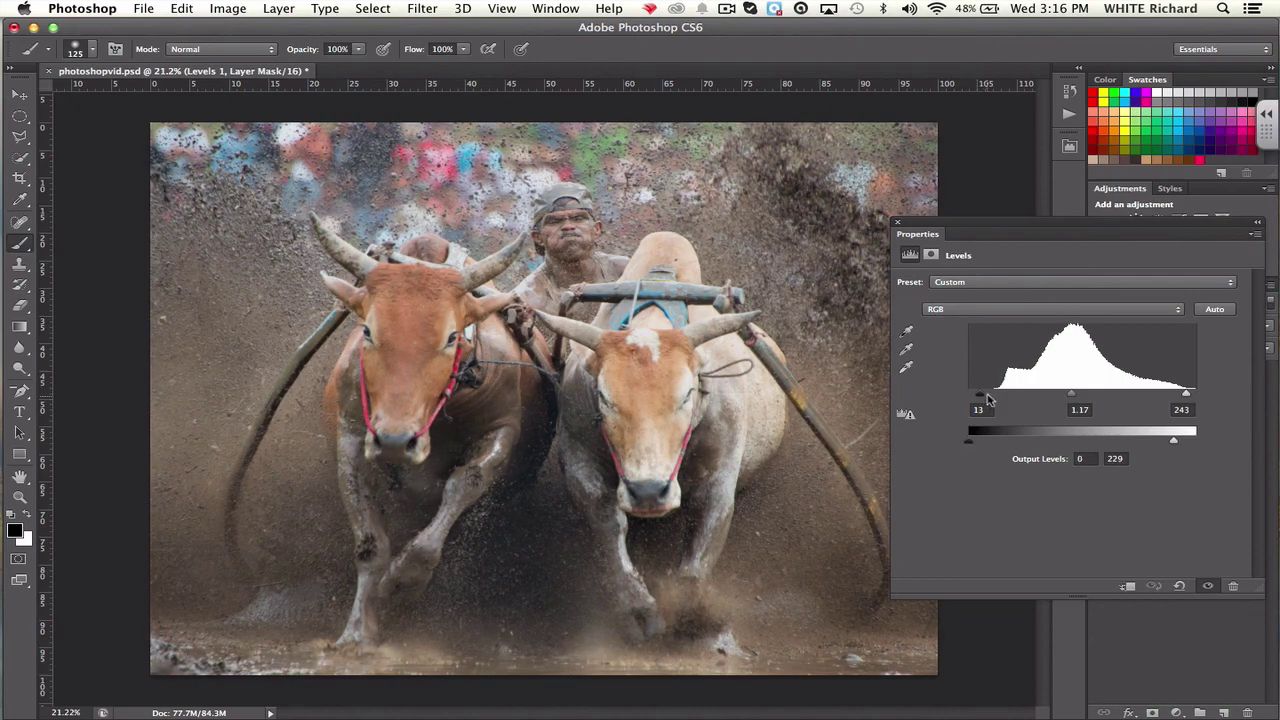